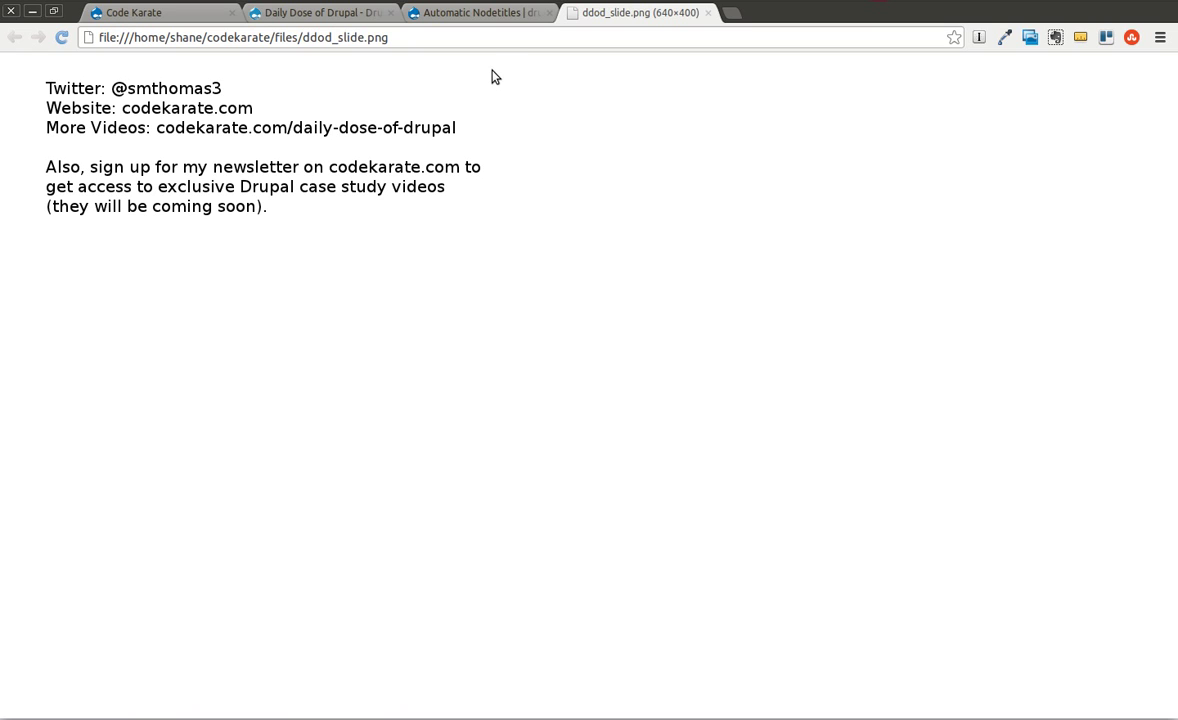
Step: Review the Automatic Nodetitles module's project page on drupal.org
click(472, 14)
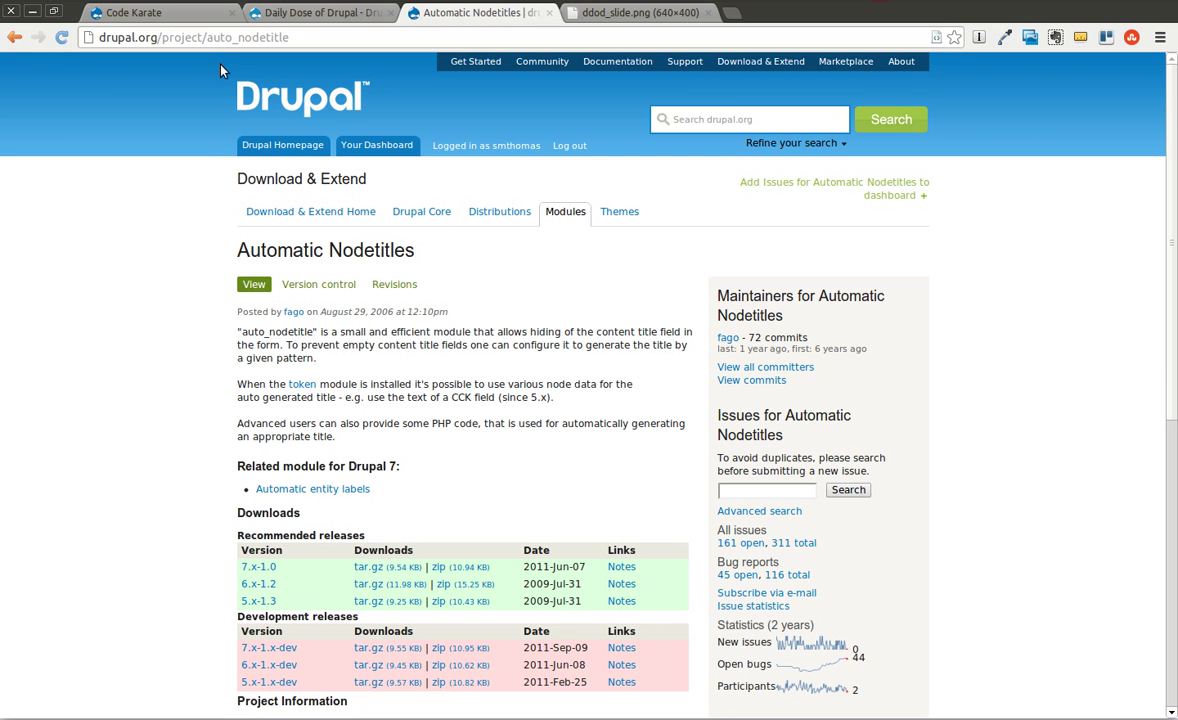
Step: On the Code Karate test site, create and save a new content type named Hide Title
click(182, 14)
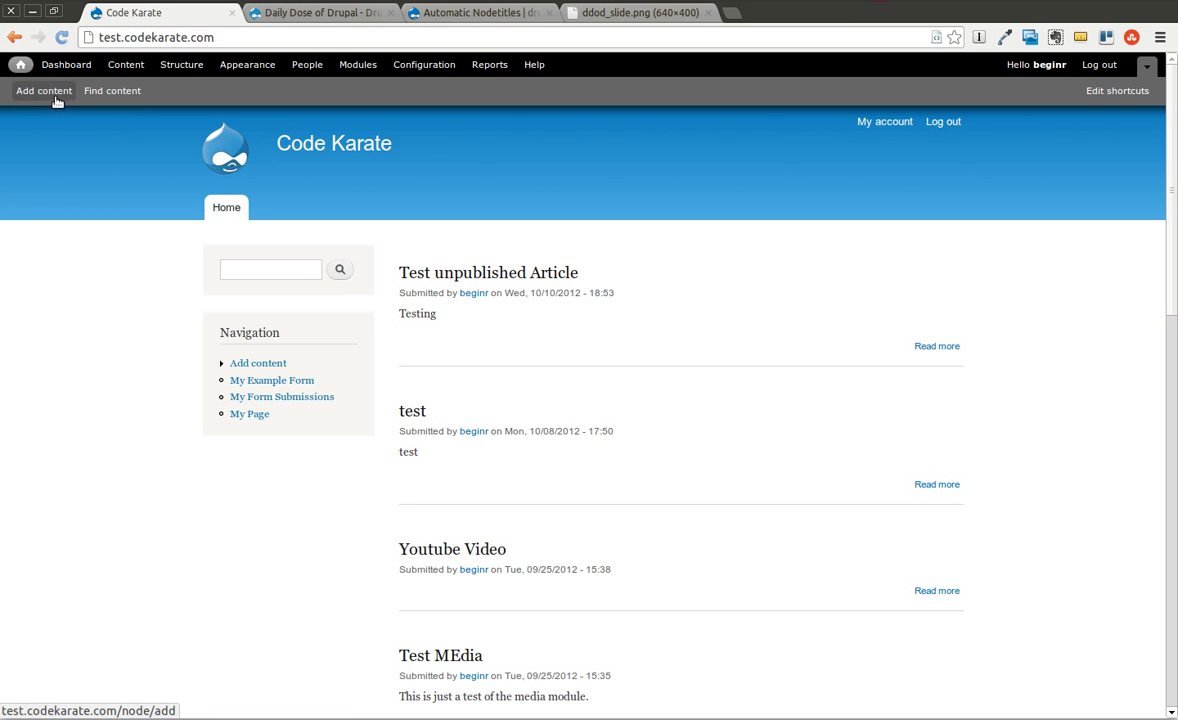
click(176, 65)
click(178, 302)
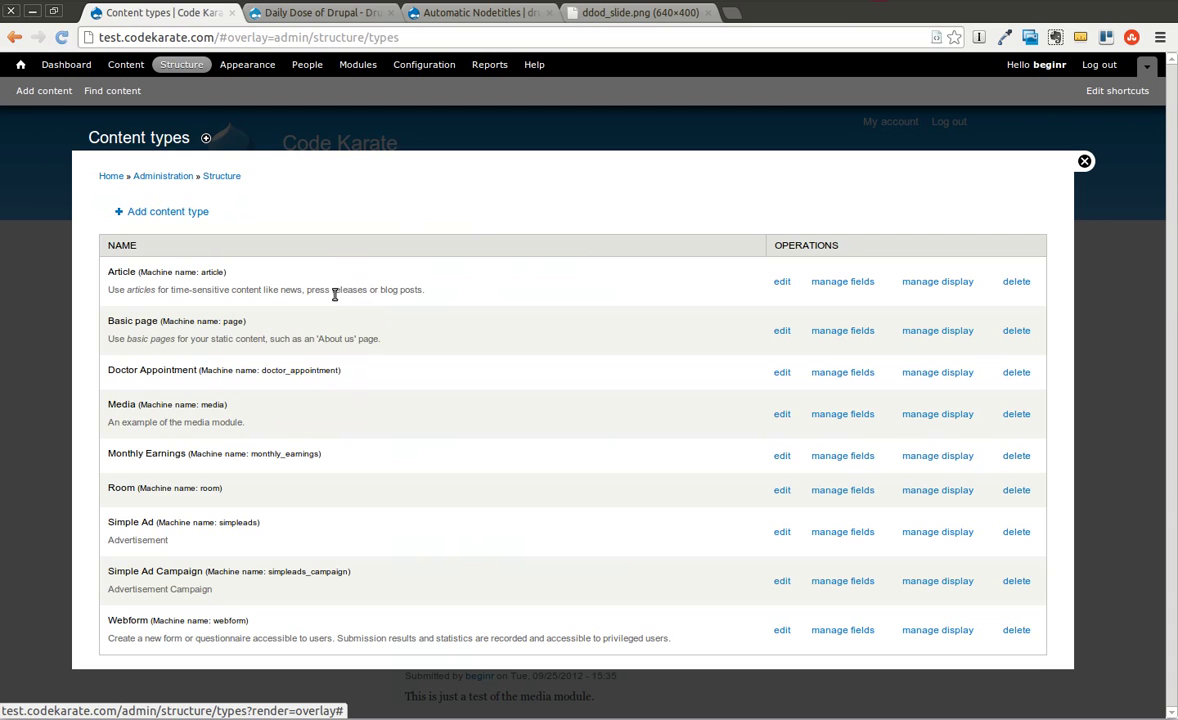
click(186, 211)
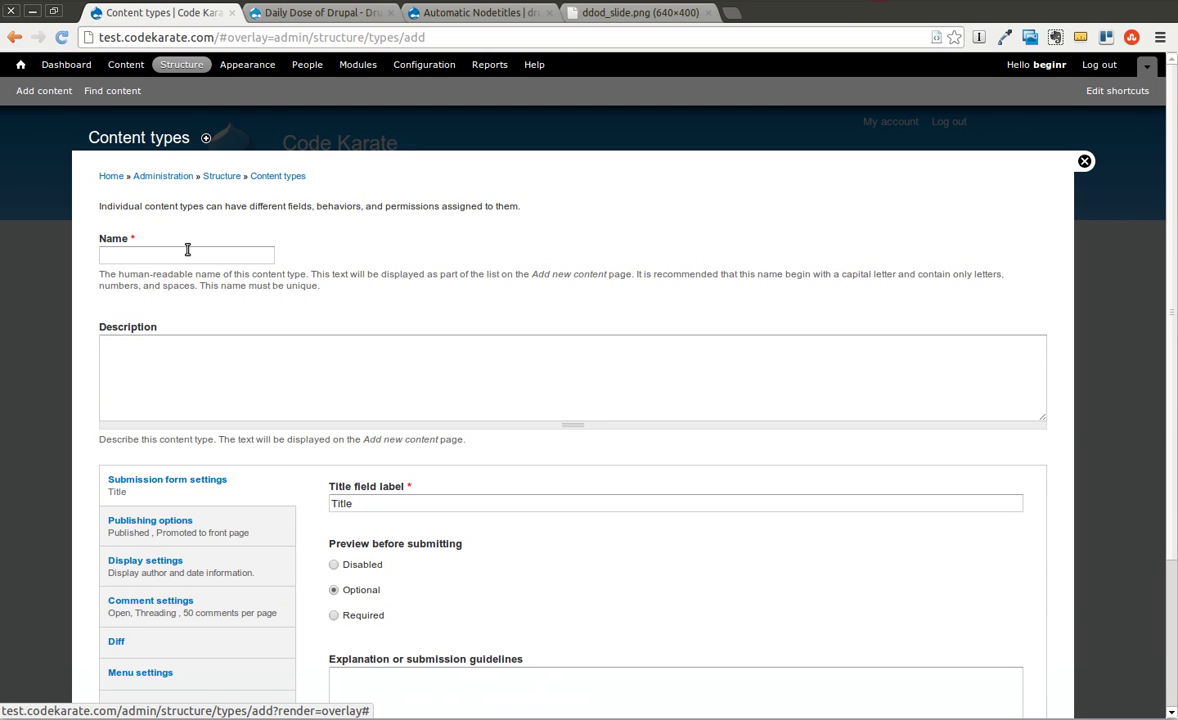
click(184, 252)
text(Hid)
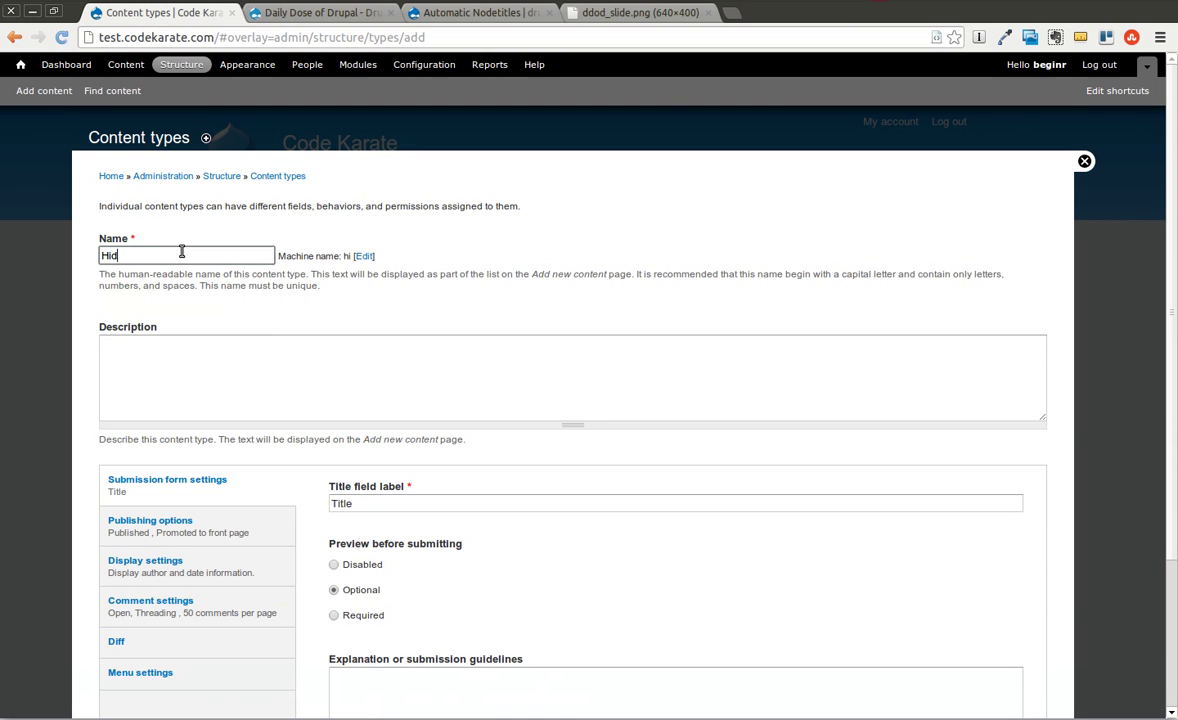
text(e Title)
click(420, 345)
scroll(455, 378, down, 3)
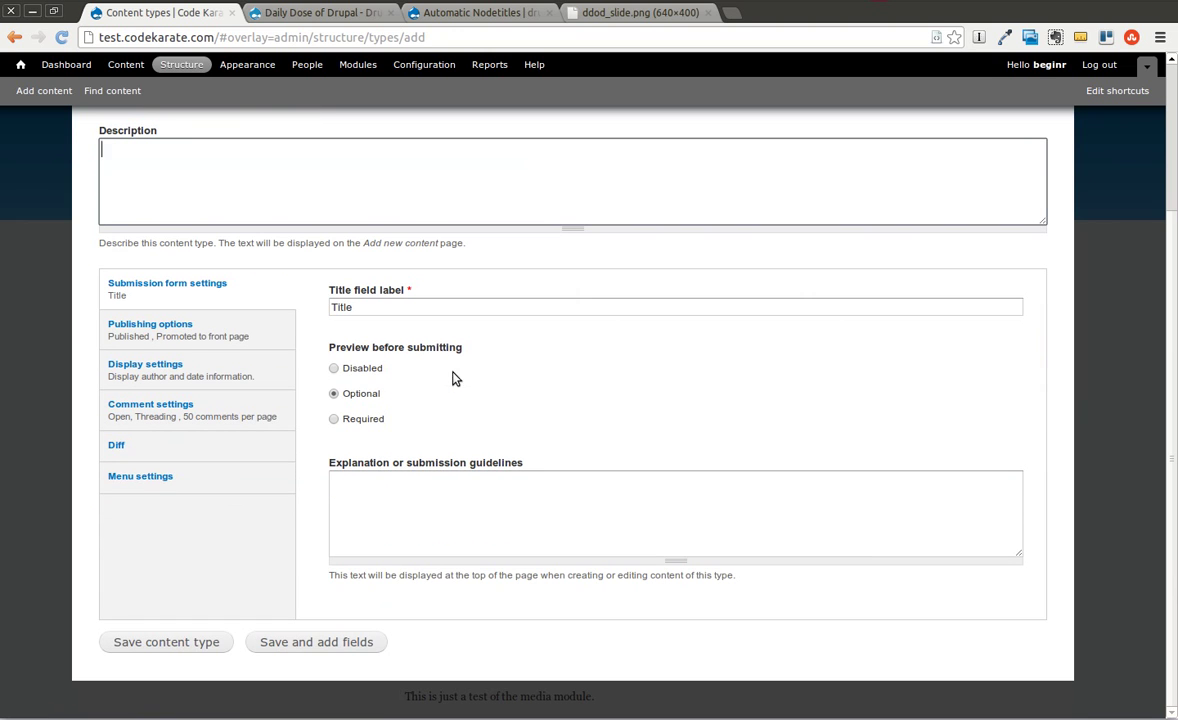
click(207, 645)
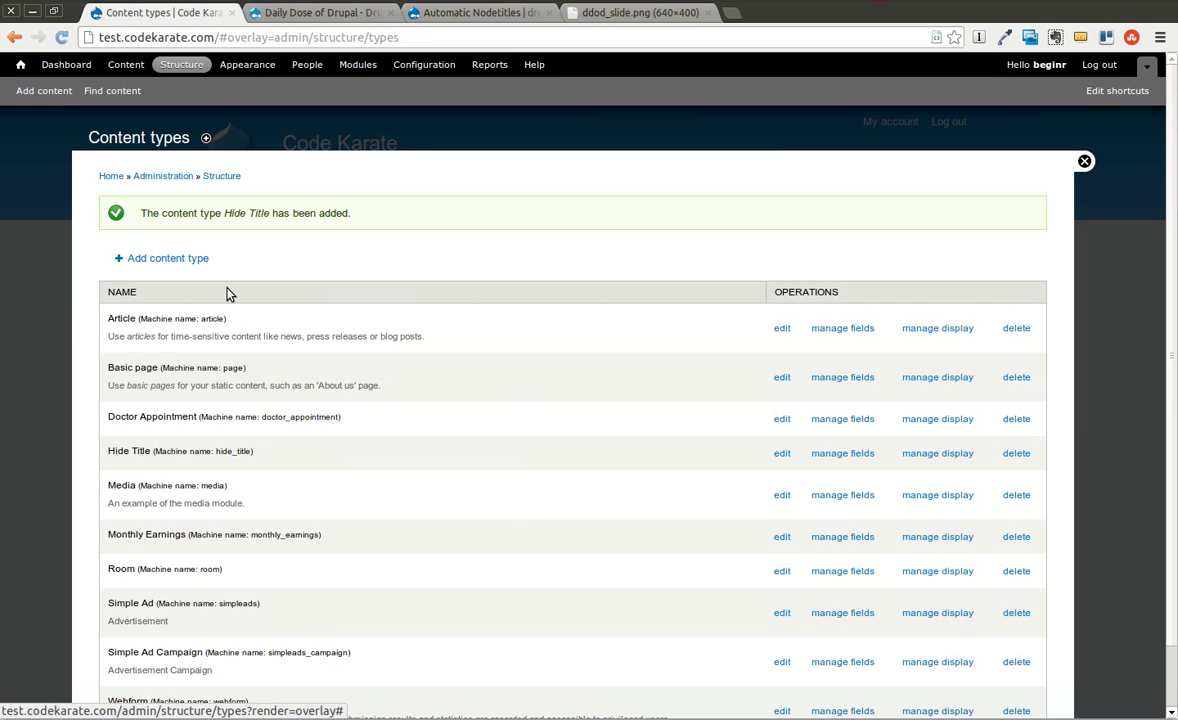
Step: Add a new field labelled Test Field 1 to the Hide Title content type, with type Text and the Text field widget
scroll(250, 300, down, 2)
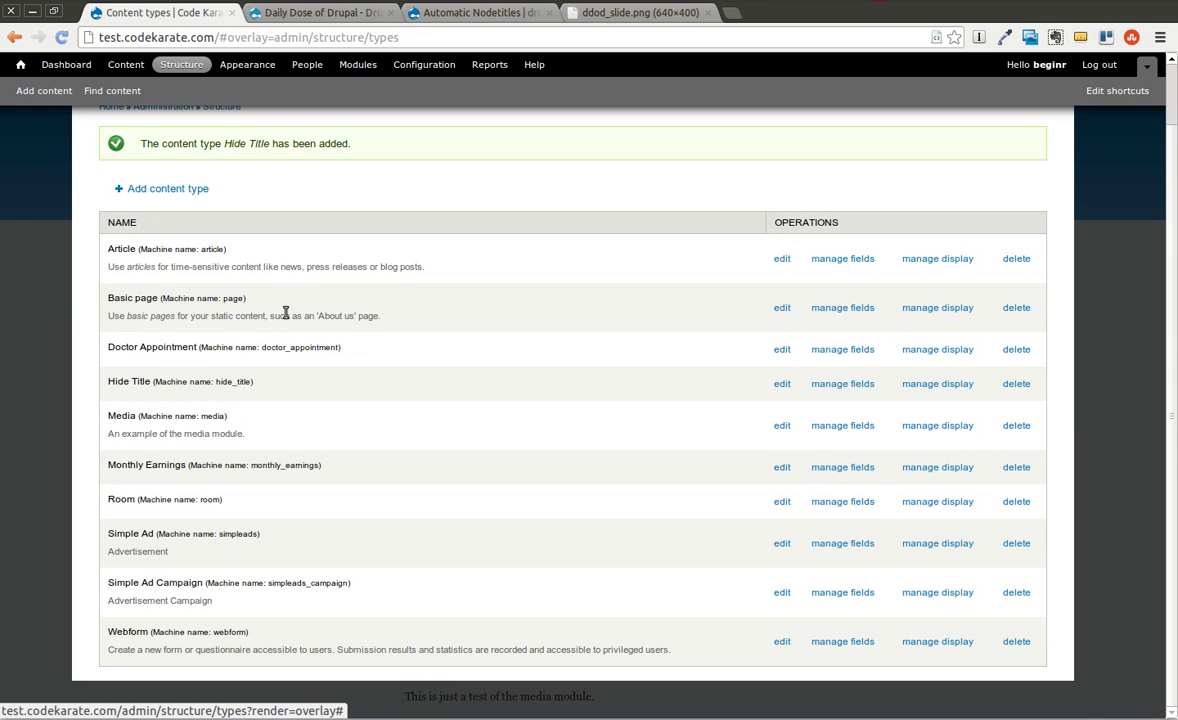
click(829, 386)
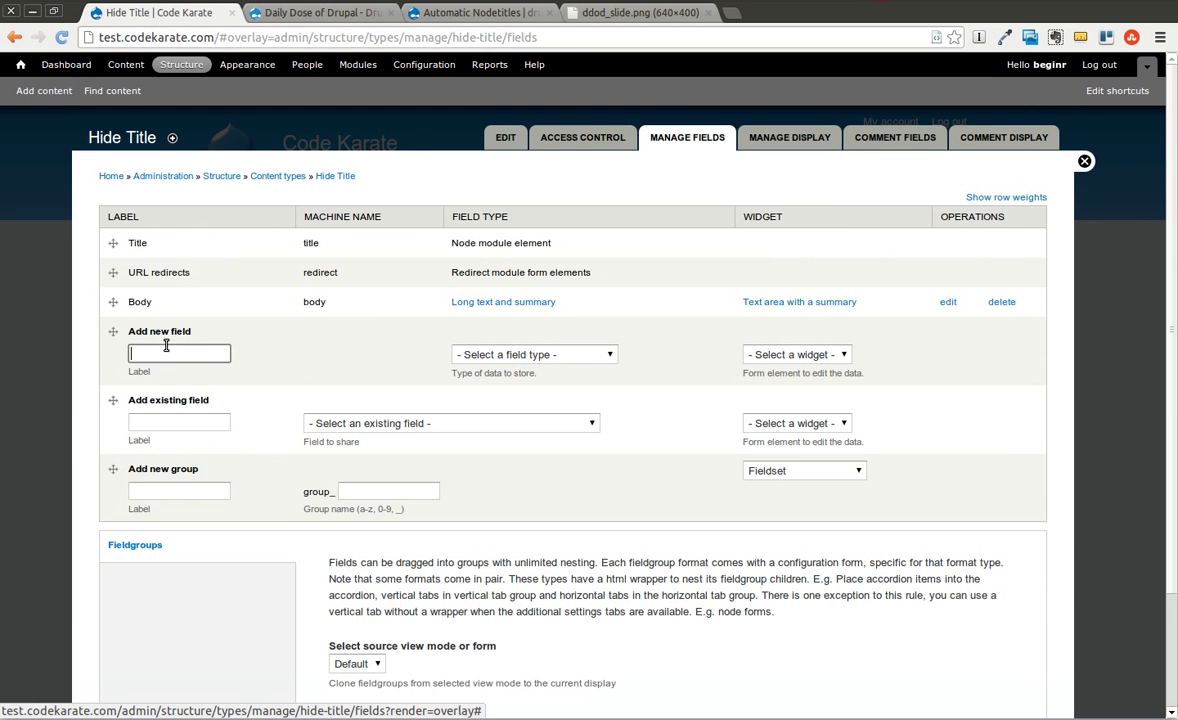
click(205, 353)
text(Test F)
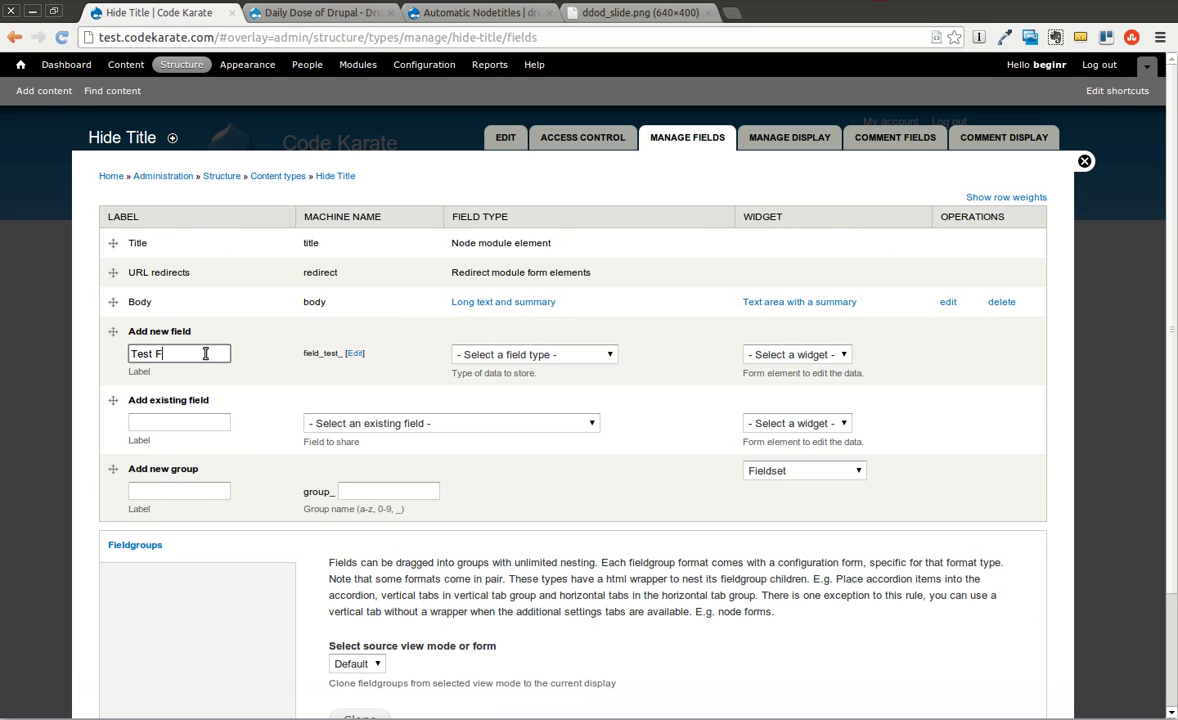
text(ield 1)
click(538, 354)
click(518, 608)
scroll(115, 427, down, 3)
click(127, 652)
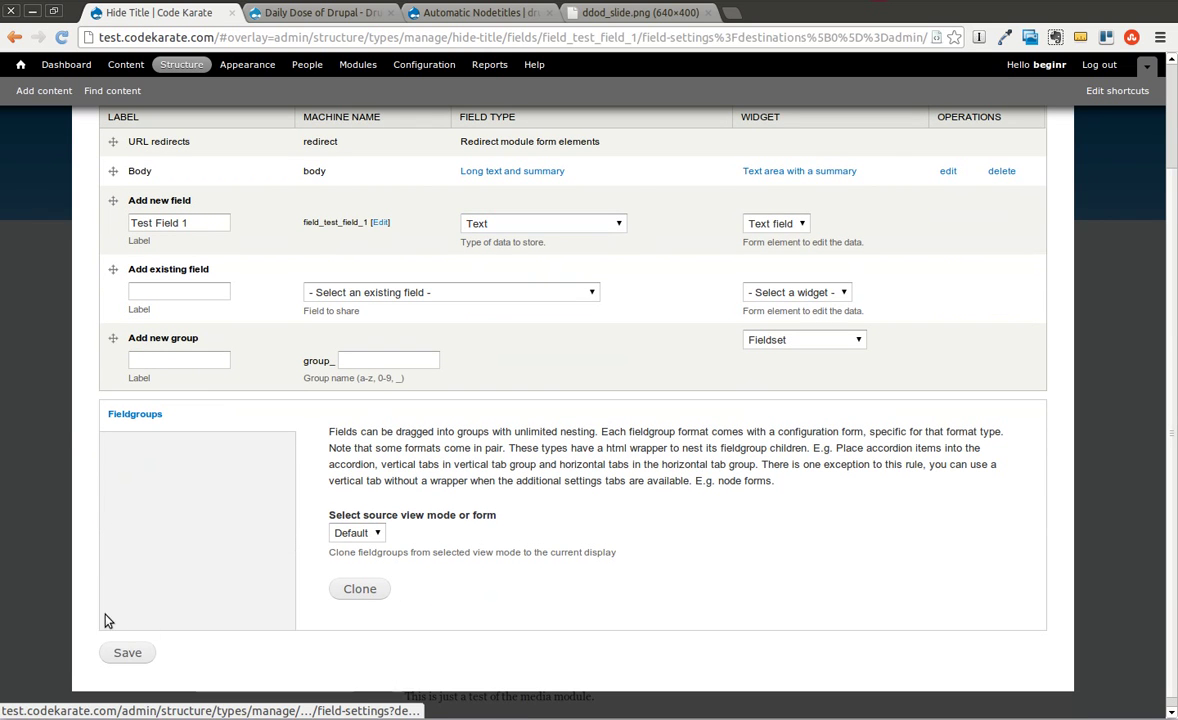
Step: Accept the default field settings for Test Field 1 and save its configuration
click(176, 378)
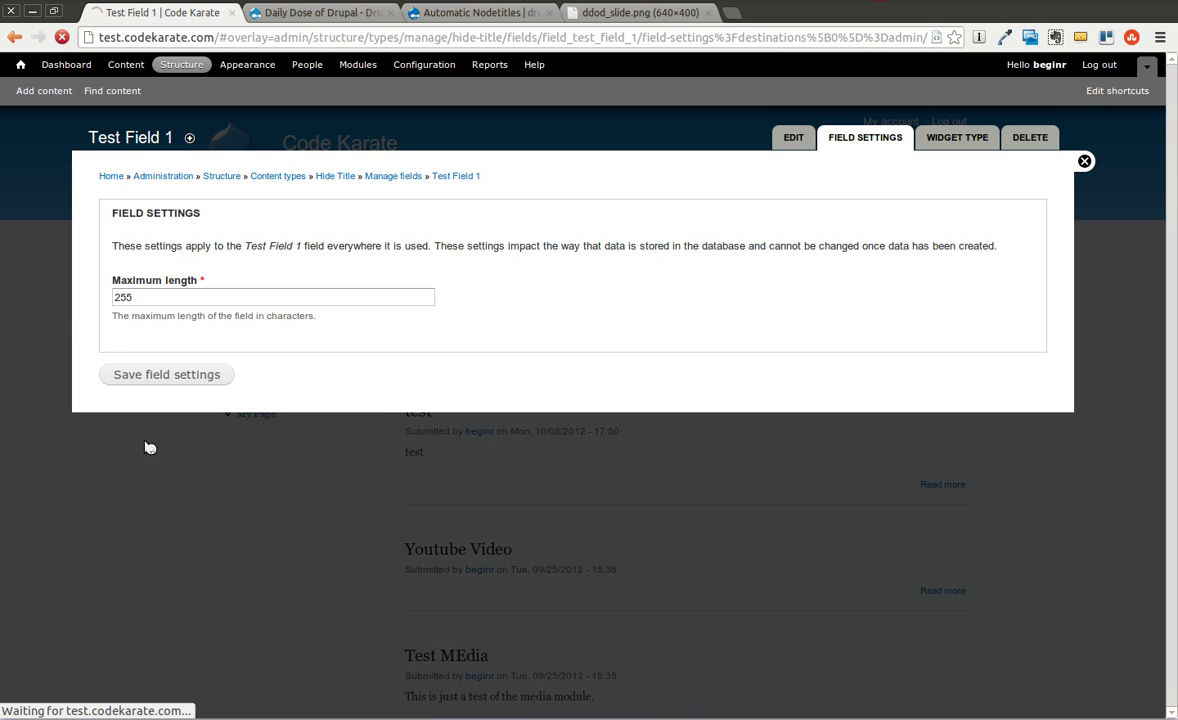
scroll(172, 428, down, 3)
scroll(180, 442, down, 6)
click(180, 642)
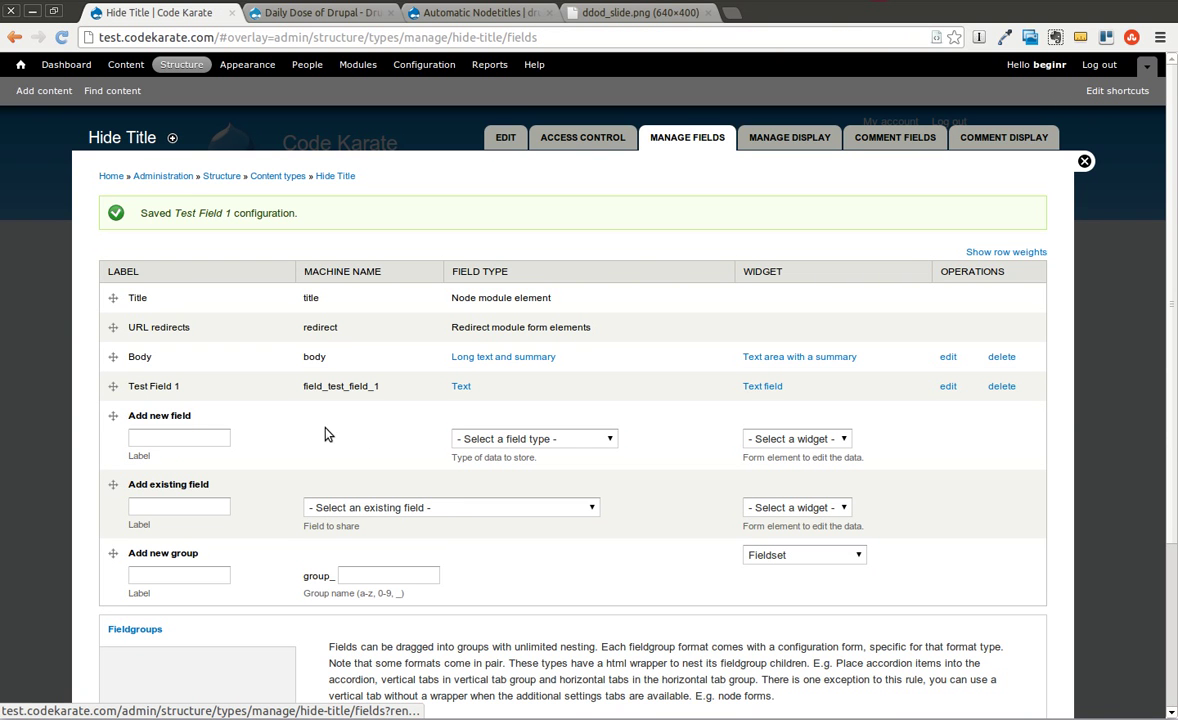
Step: Move the Body field below Test Field 1 in the Hide Title content type and save the field order
drag(113, 356, 98, 455)
scroll(91, 461, down, 5)
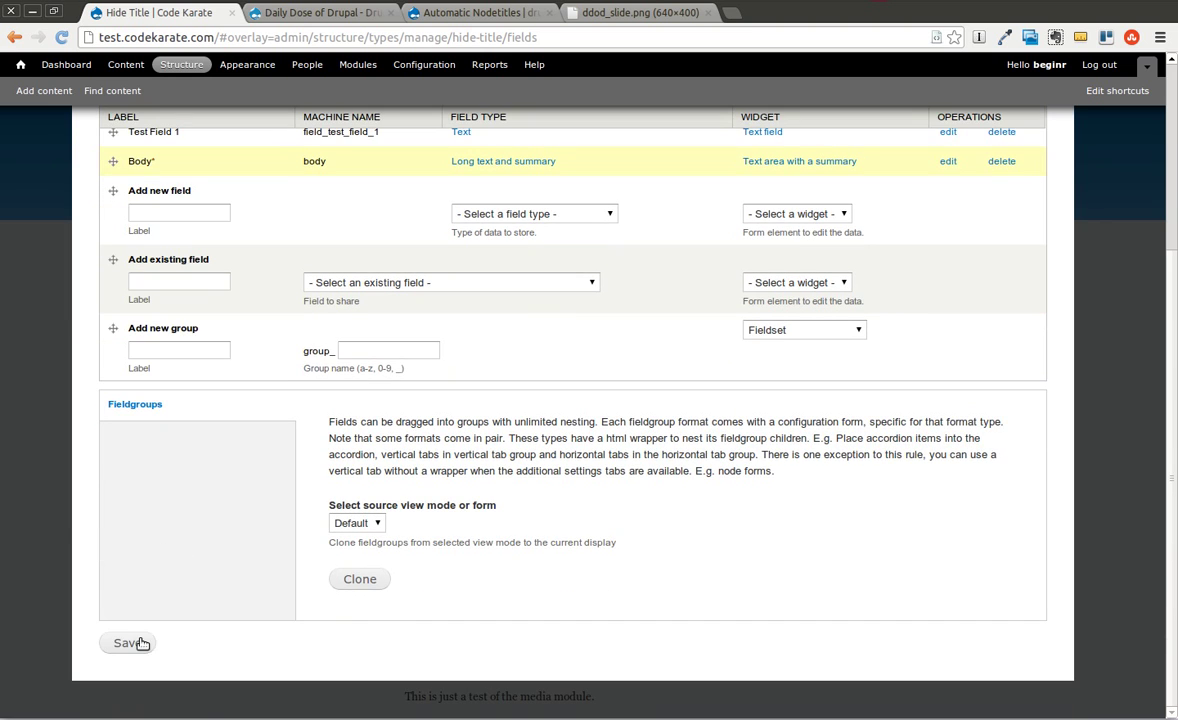
click(129, 643)
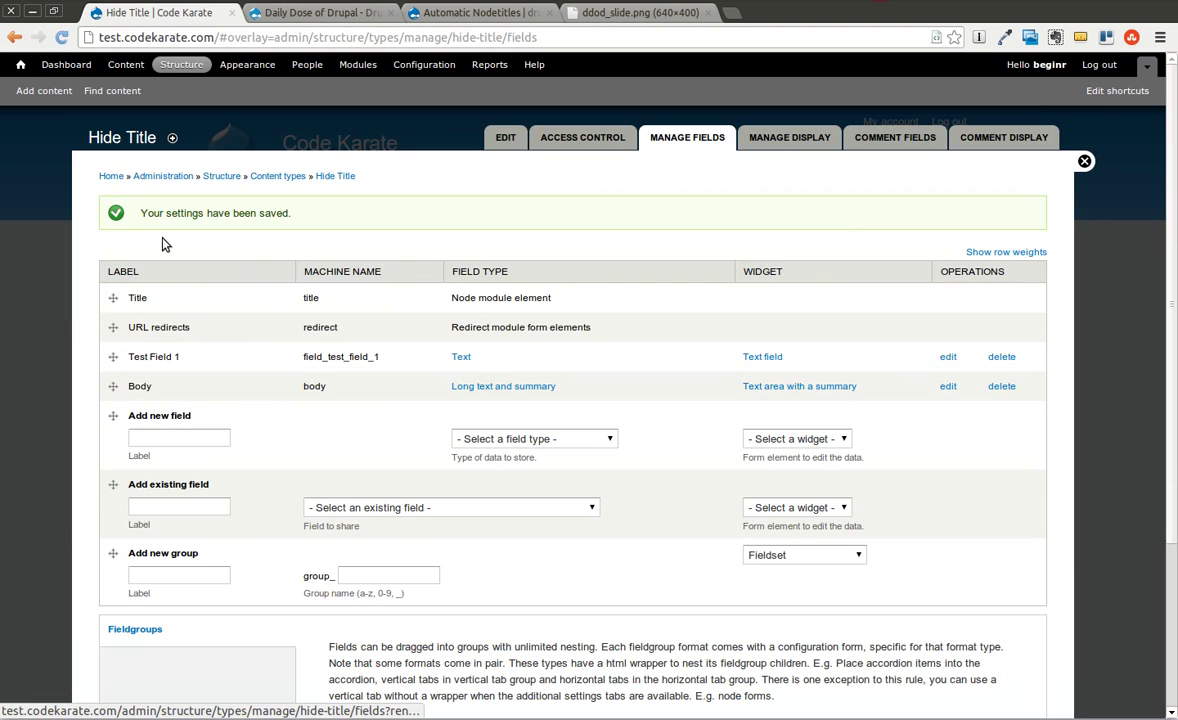
Step: Copy the module name from the drupal.org project address and download it in the terminal with drush dl auto_nodetitle
click(437, 12)
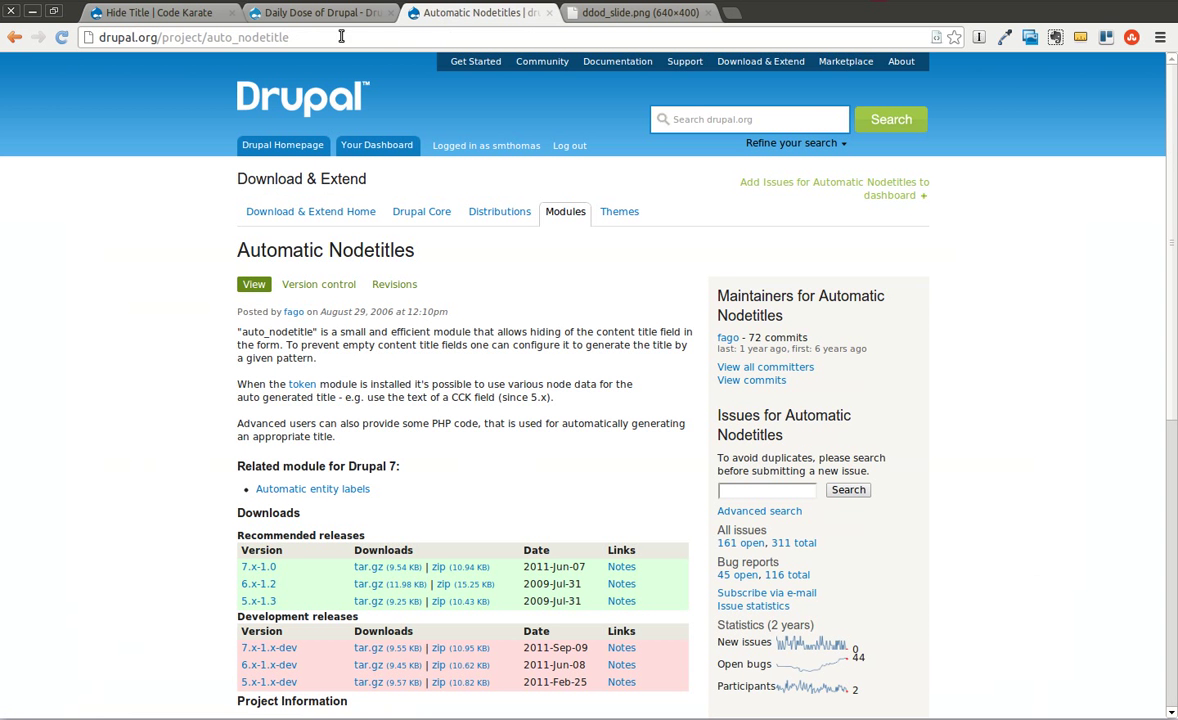
drag(338, 36, 211, 37)
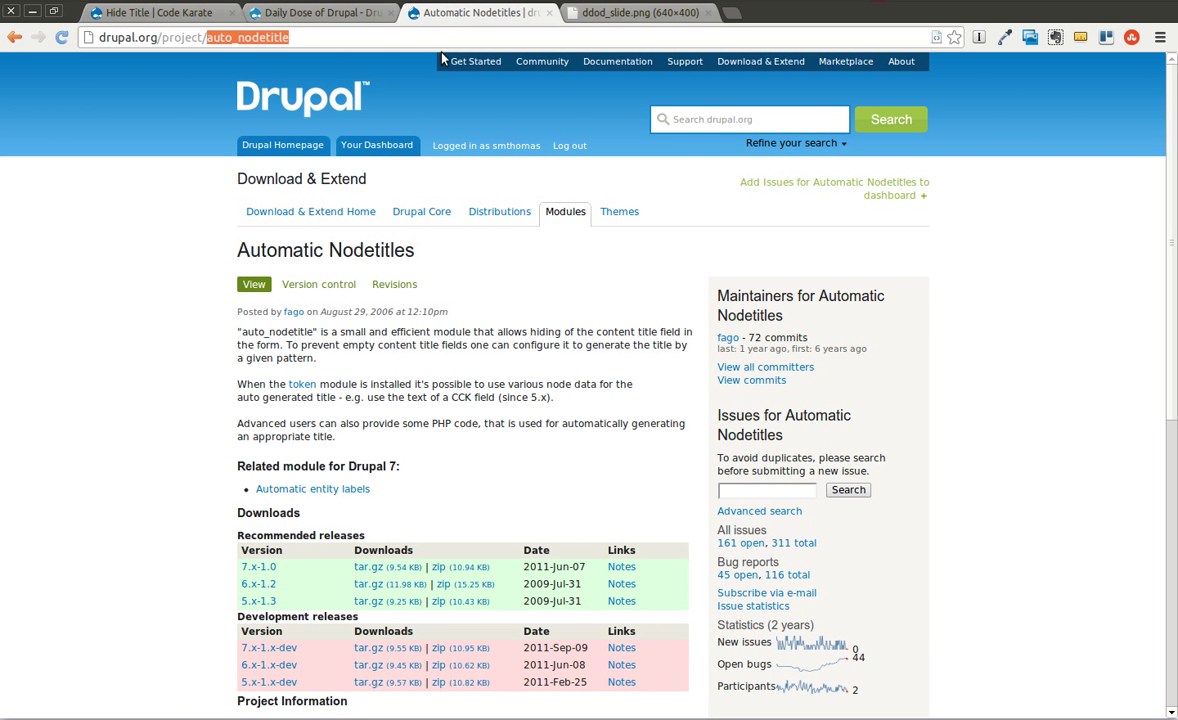
key(alt+Tab)
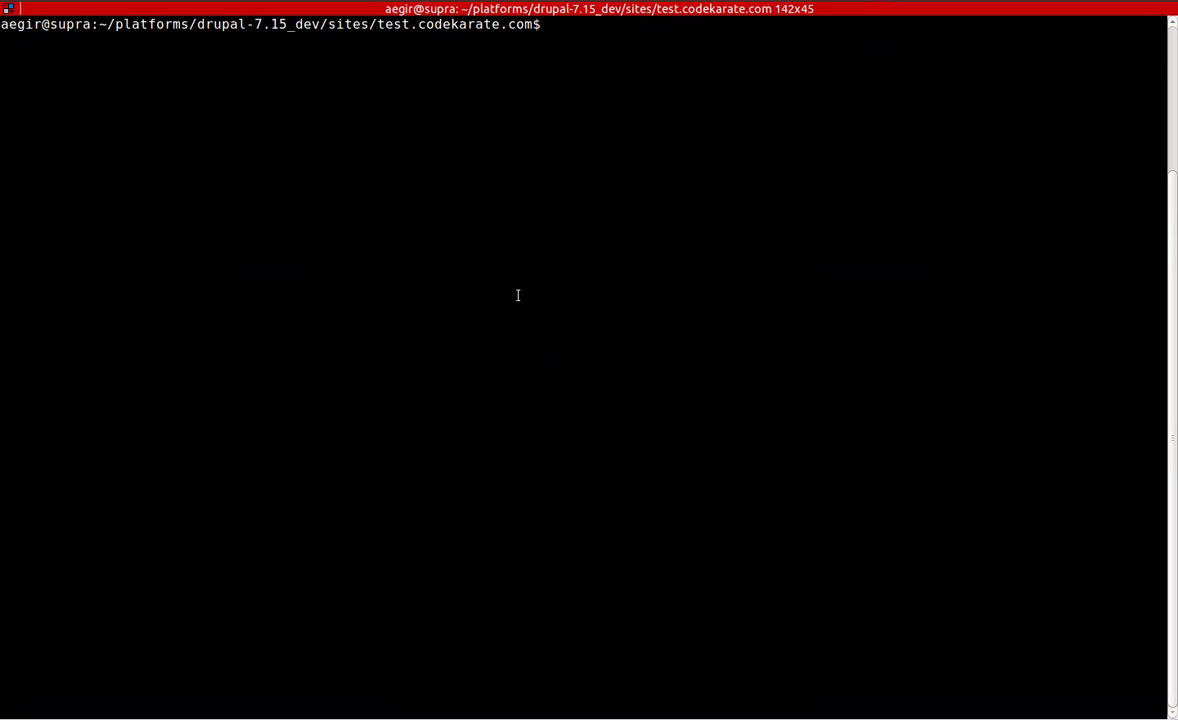
text(drush dl)
text(auto_nodetitle)
key(Return)
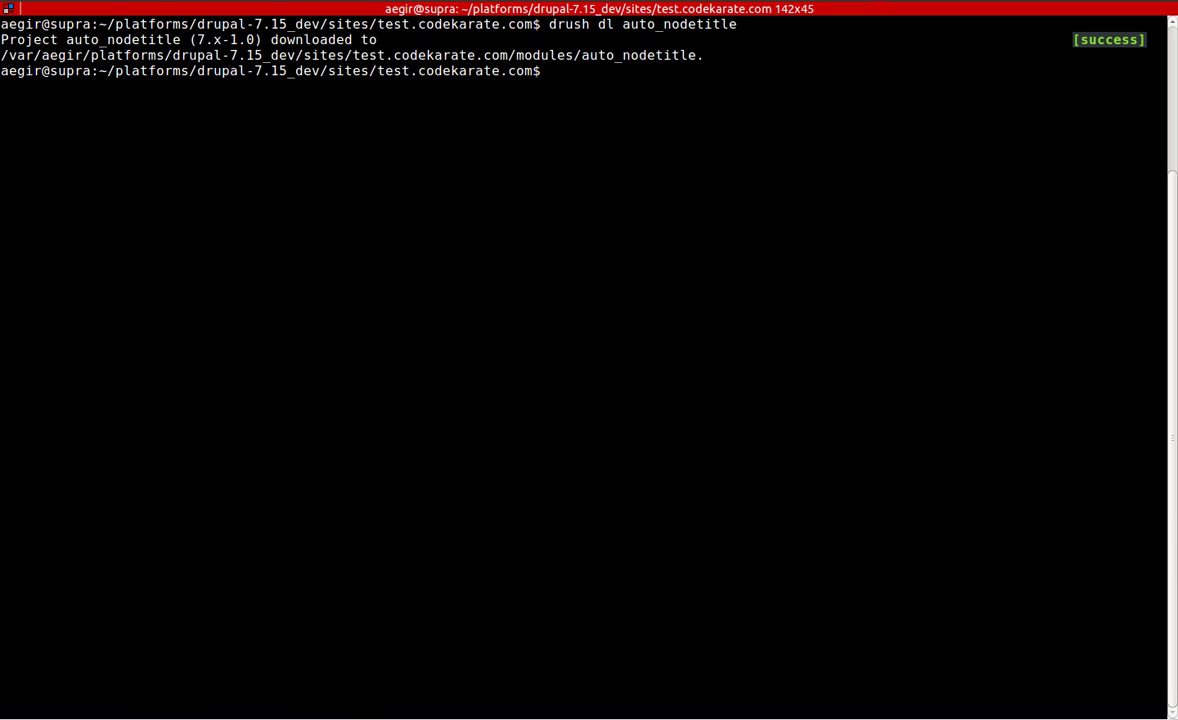
Step: Enable the downloaded module with drush en auto_nodetitle and confirm with y
text(drush en auto_n)
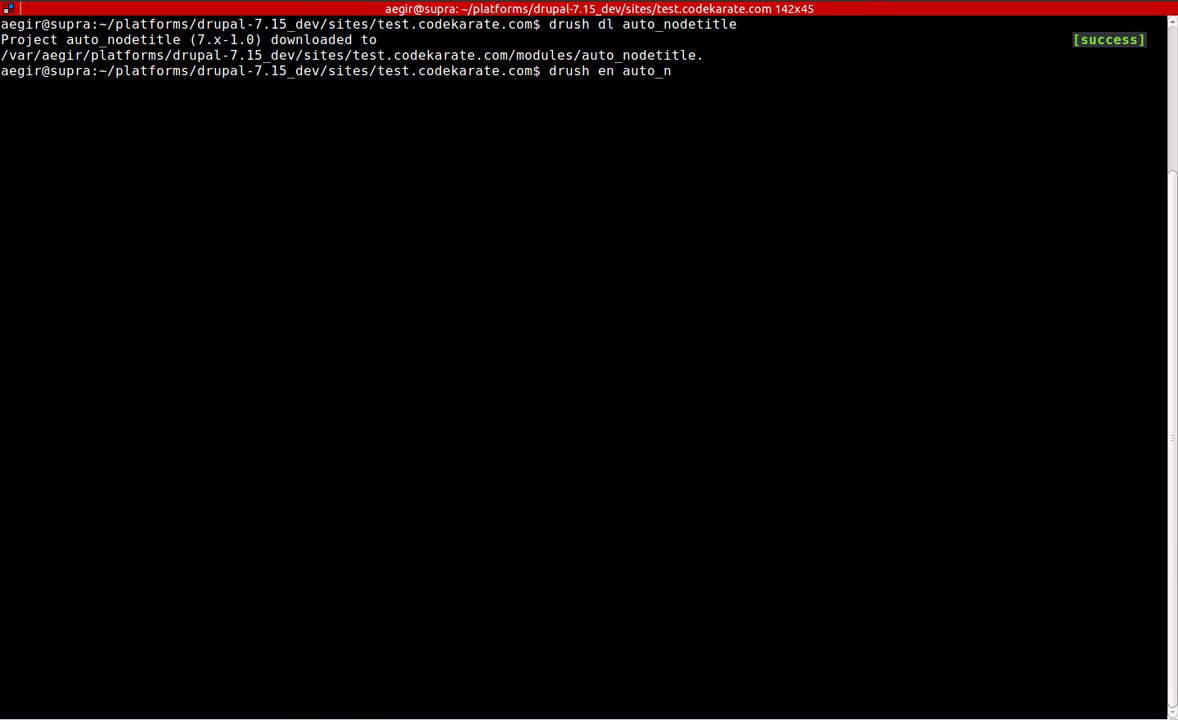
text(odetitle)
key(Return)
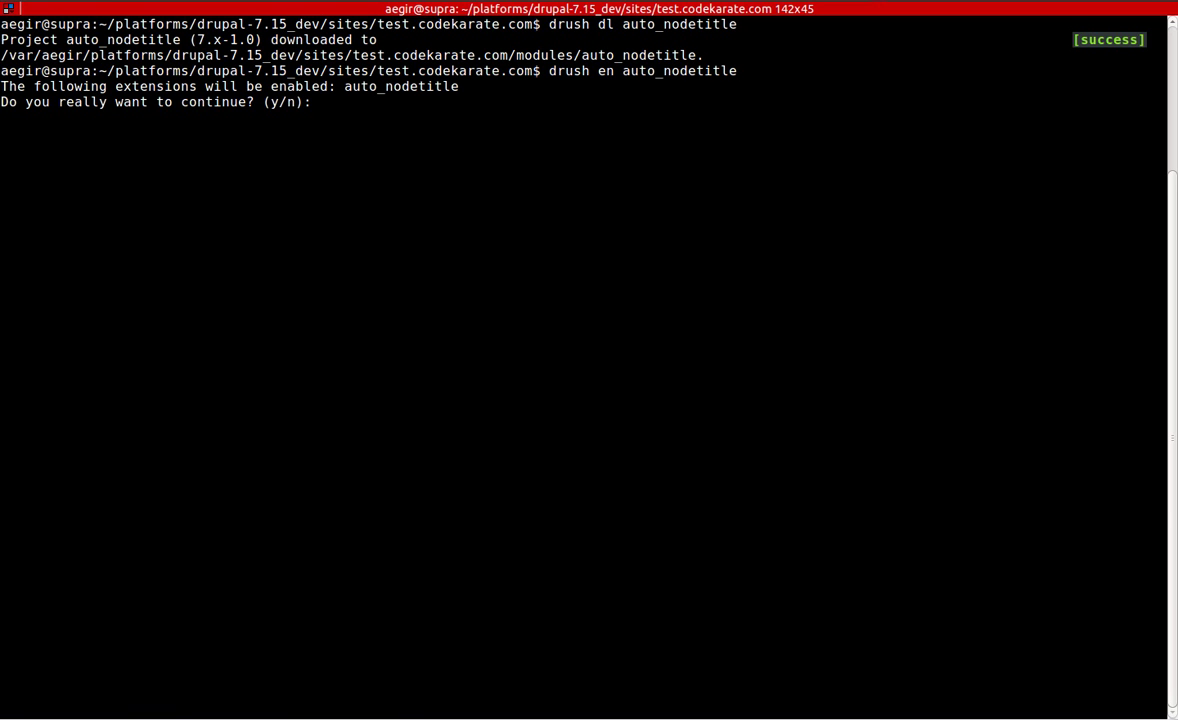
text(y)
key(Return)
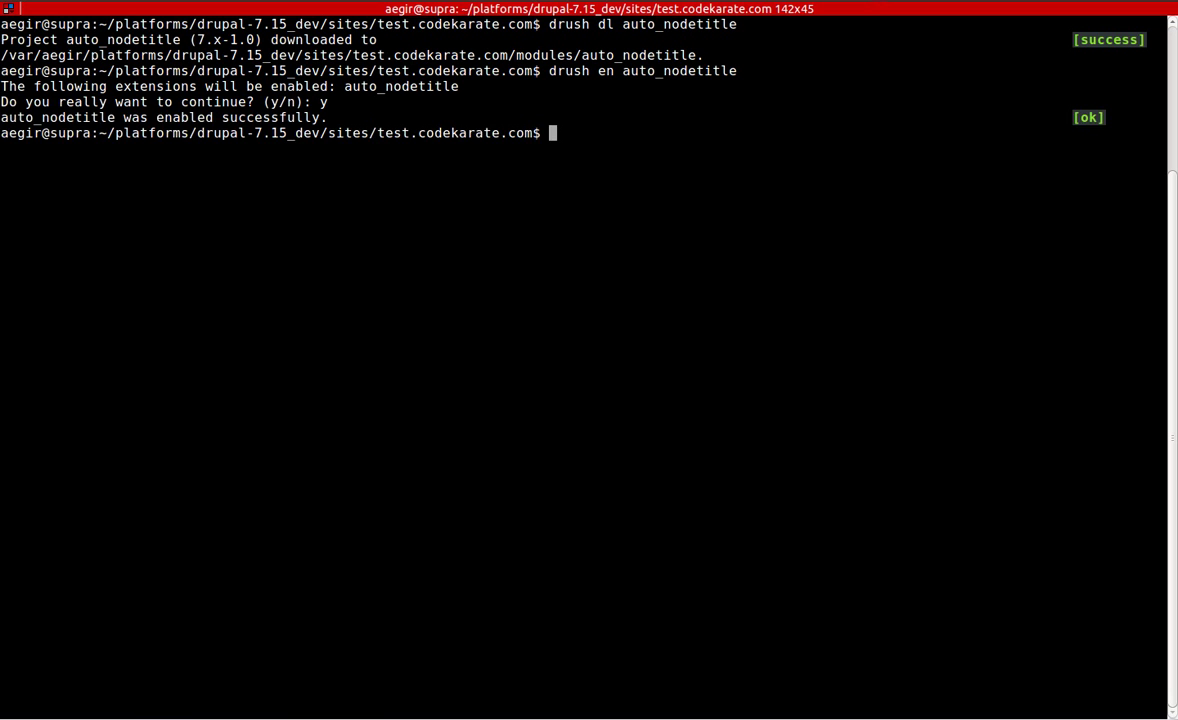
Step: Switch back to the browser and find Automatic Nodetitles in the test site's module list by searching for "automatic"
key(alt+Tab)
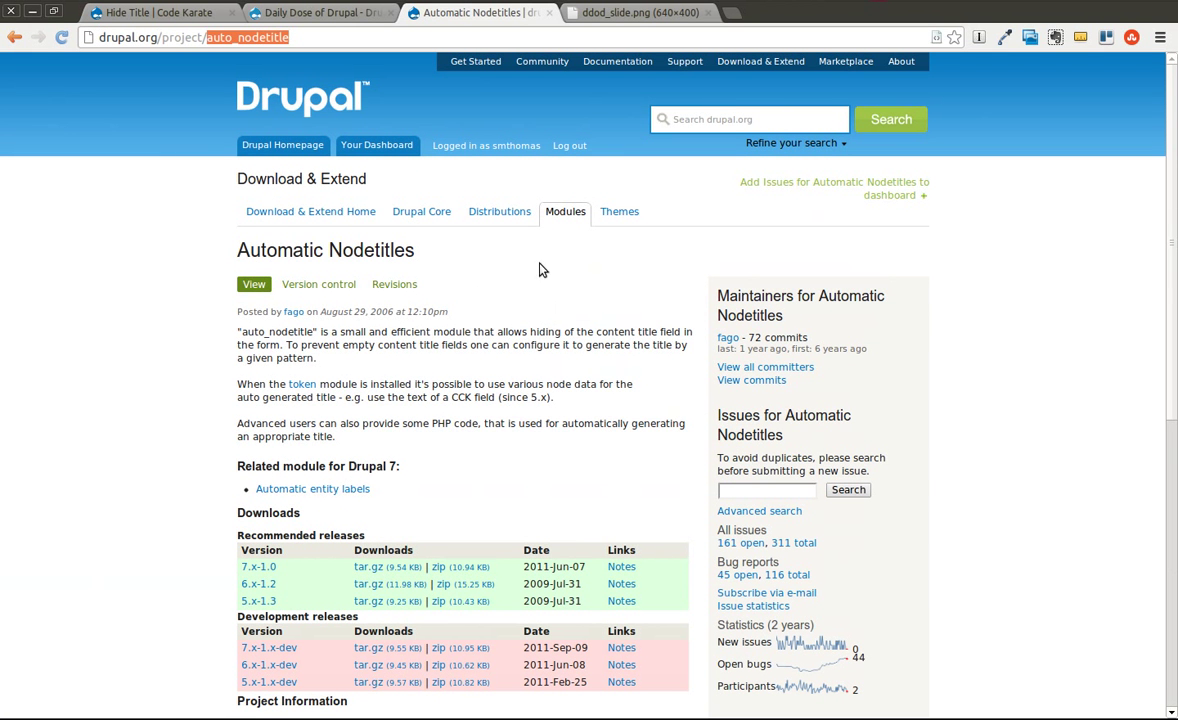
click(320, 12)
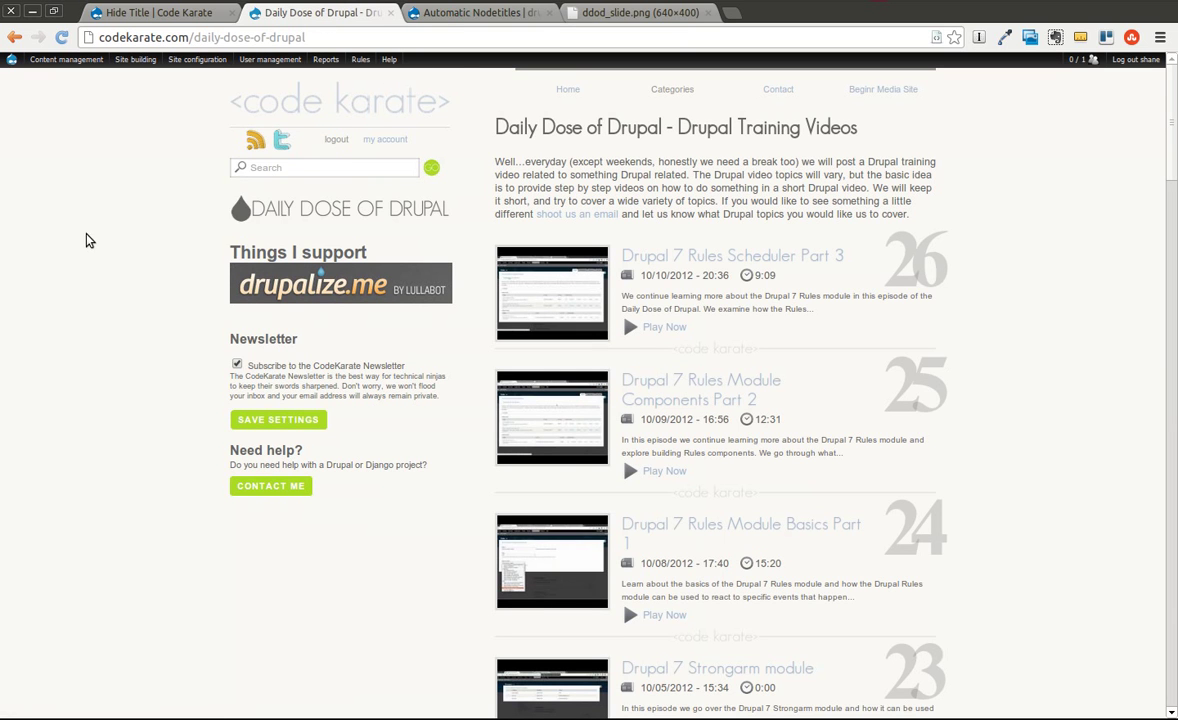
click(110, 13)
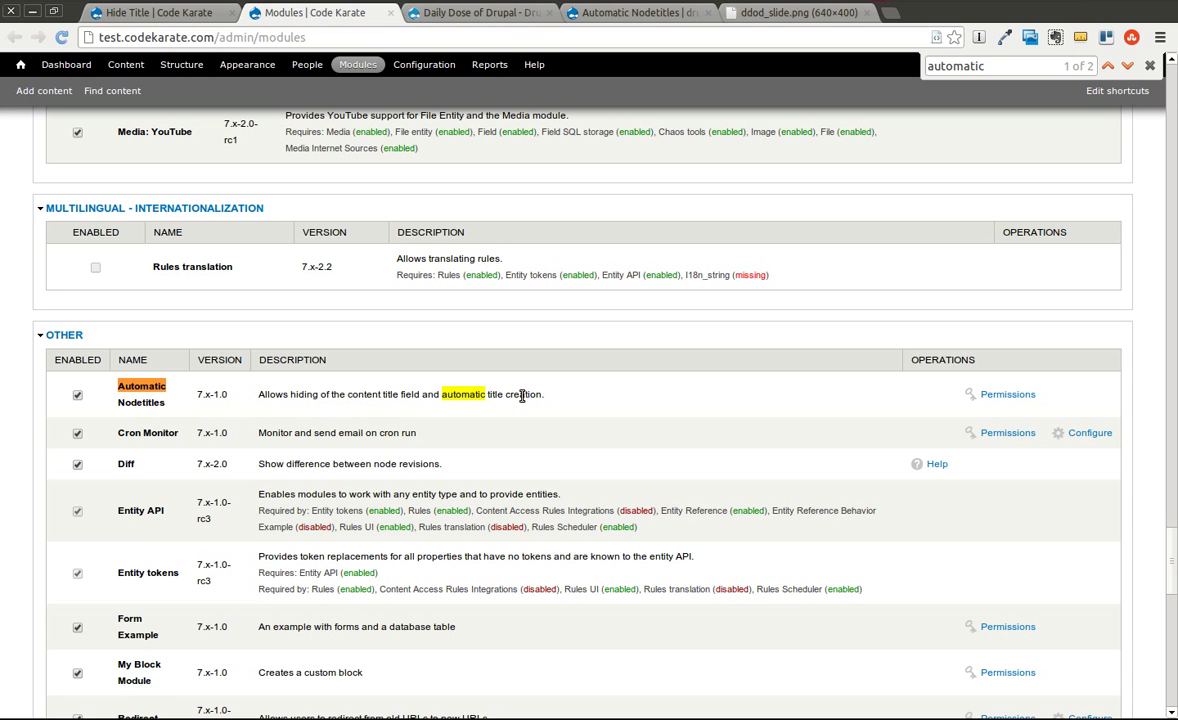
Step: Set the Hide Title content type to automatically generate the title and hide the title field, using the pattern Test, and save it
click(178, 12)
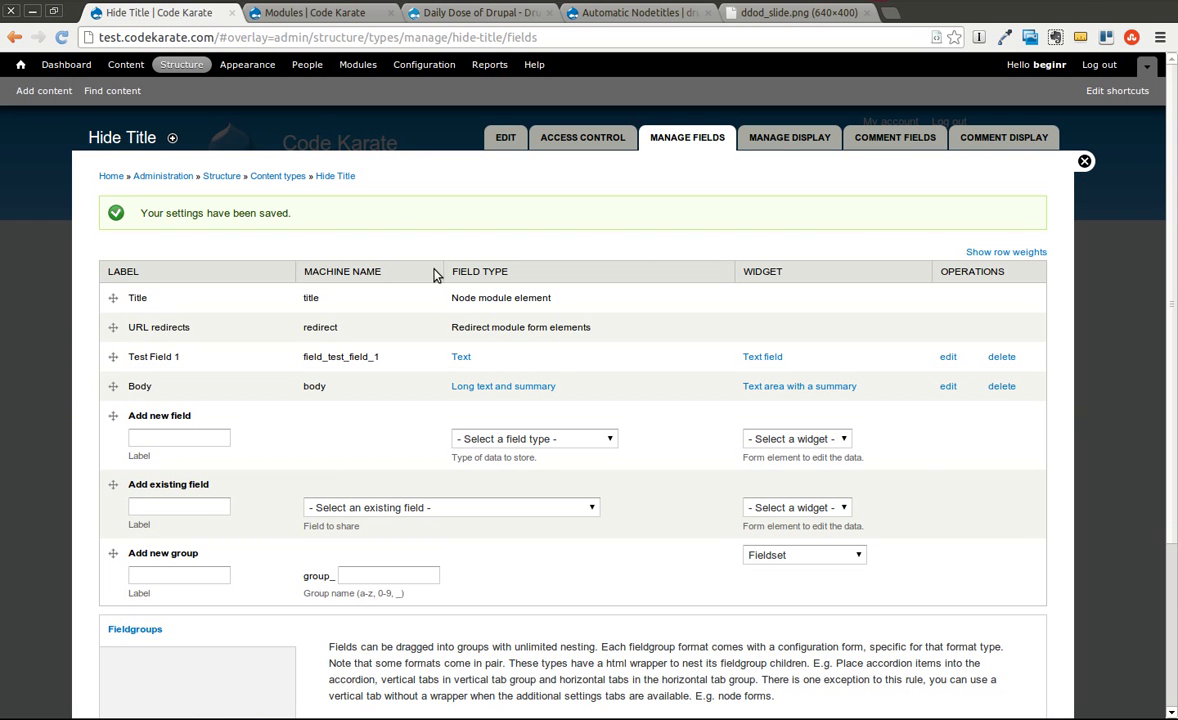
click(509, 143)
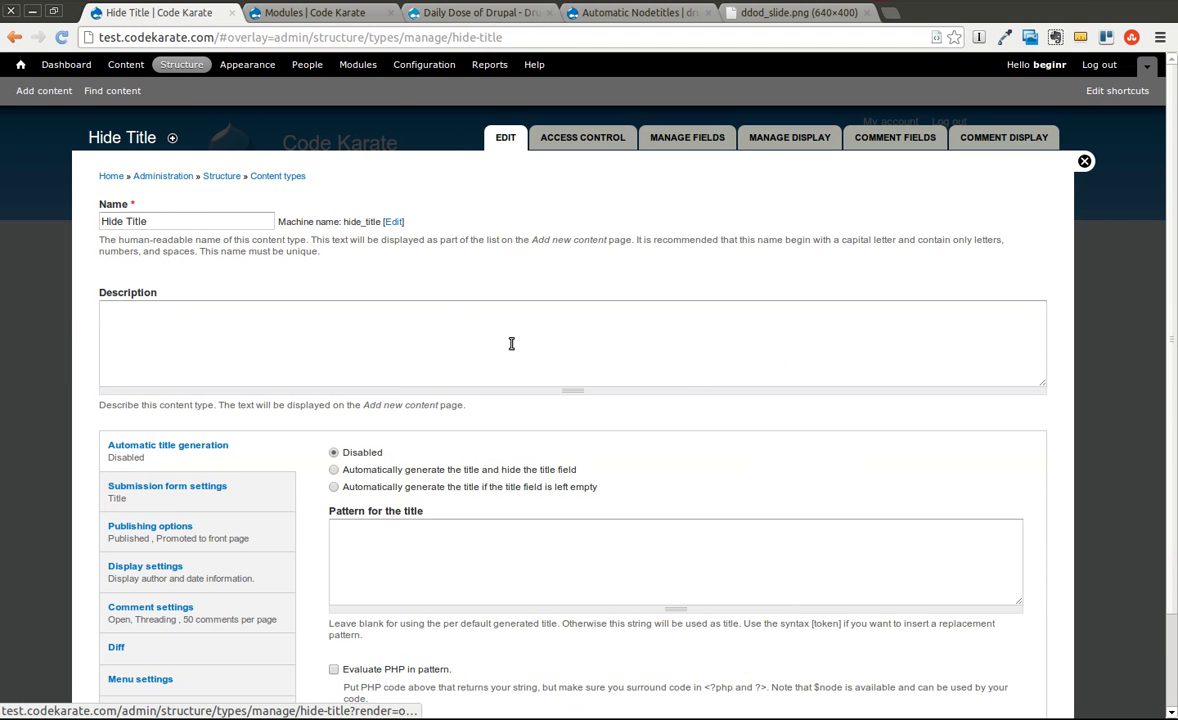
scroll(505, 340, down, 2)
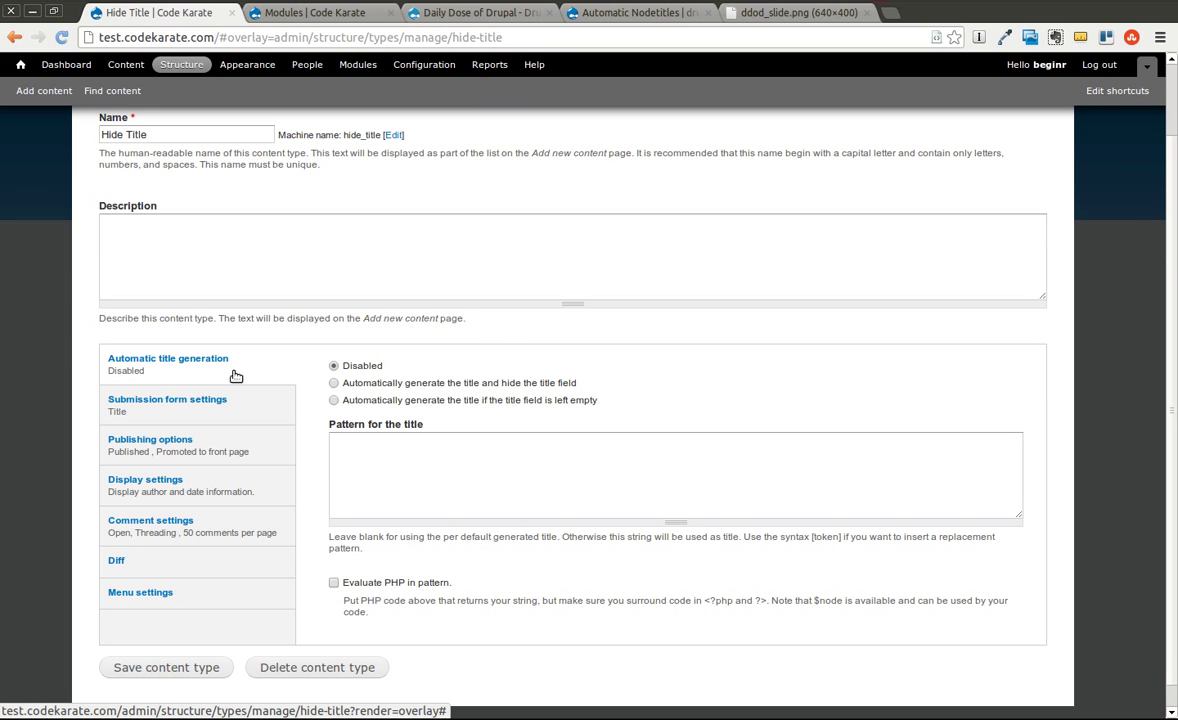
click(334, 401)
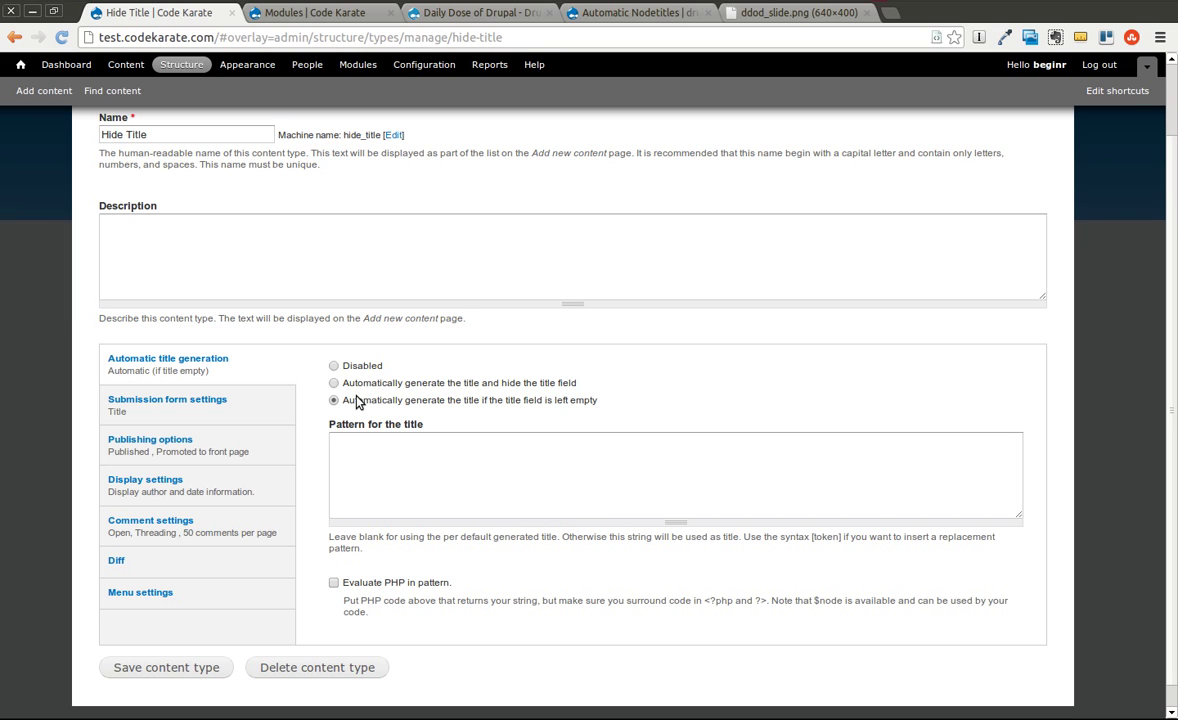
click(360, 460)
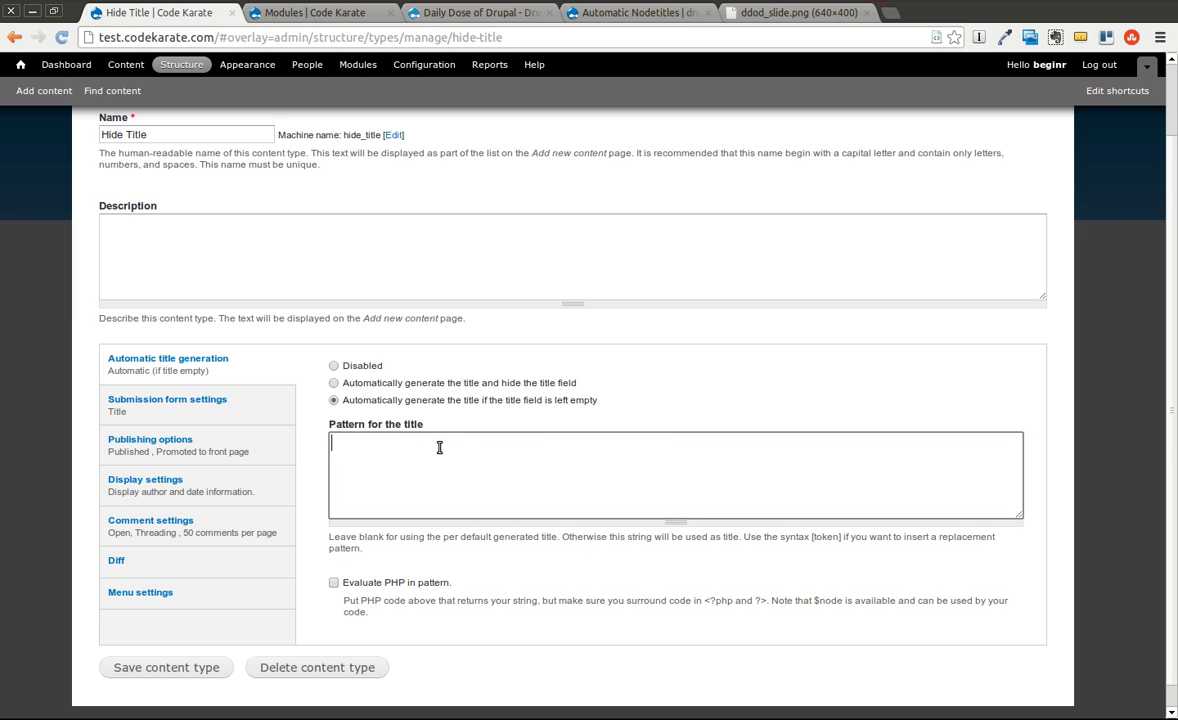
click(335, 385)
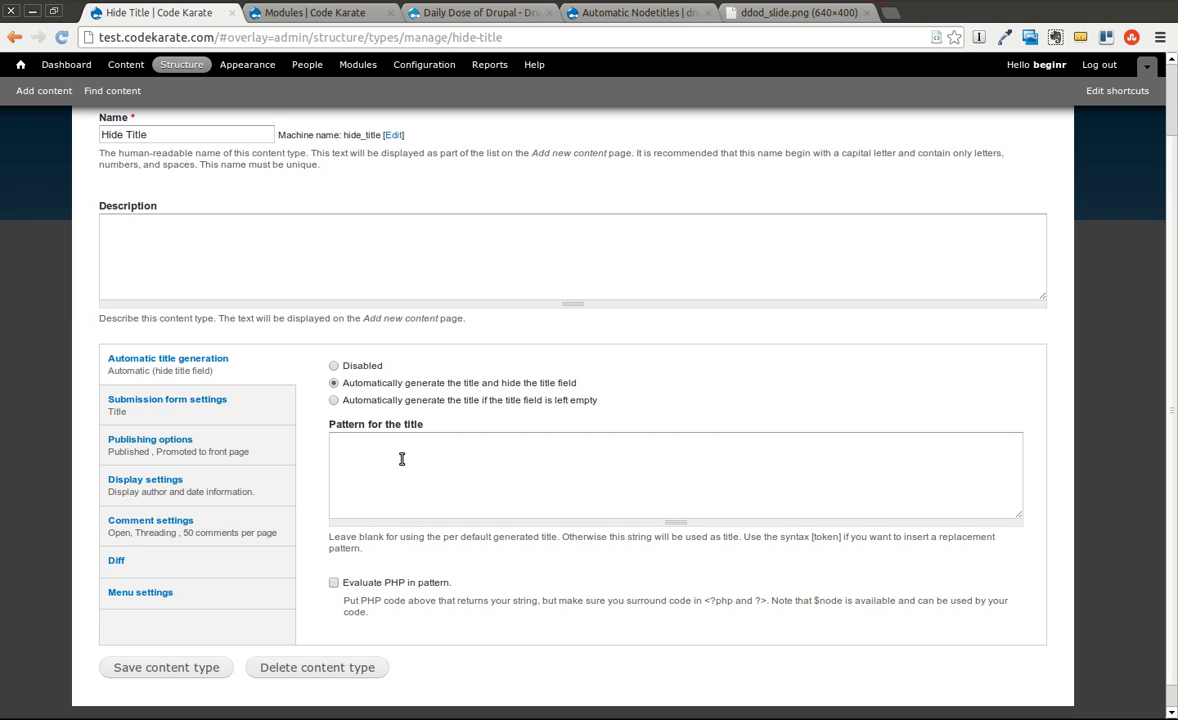
click(401, 459)
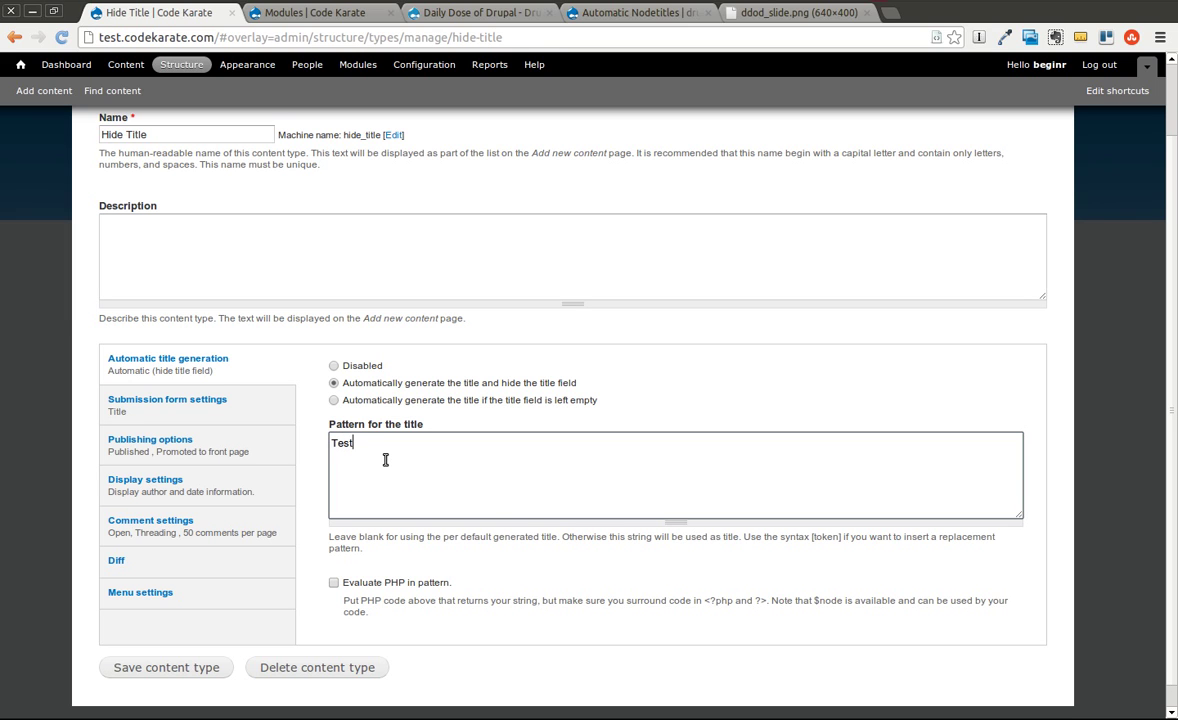
click(204, 667)
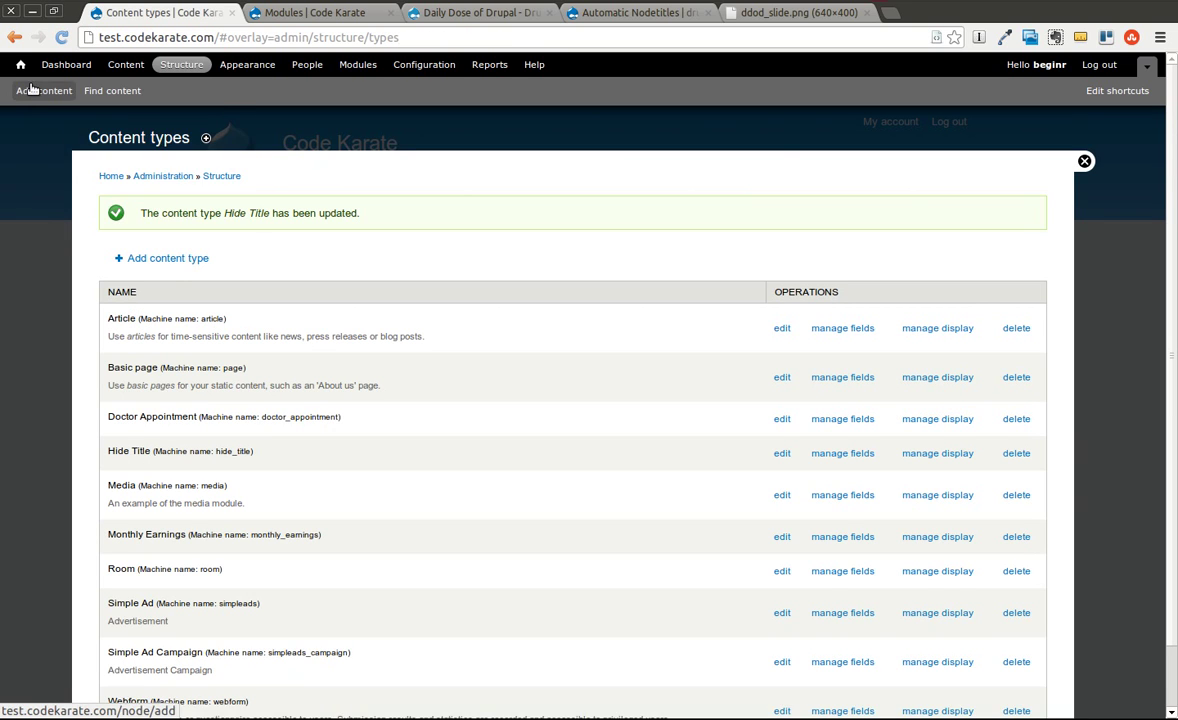
Step: Open the form for creating Hide Title content in a new browser tab
right_click(35, 90)
click(110, 96)
click(481, 16)
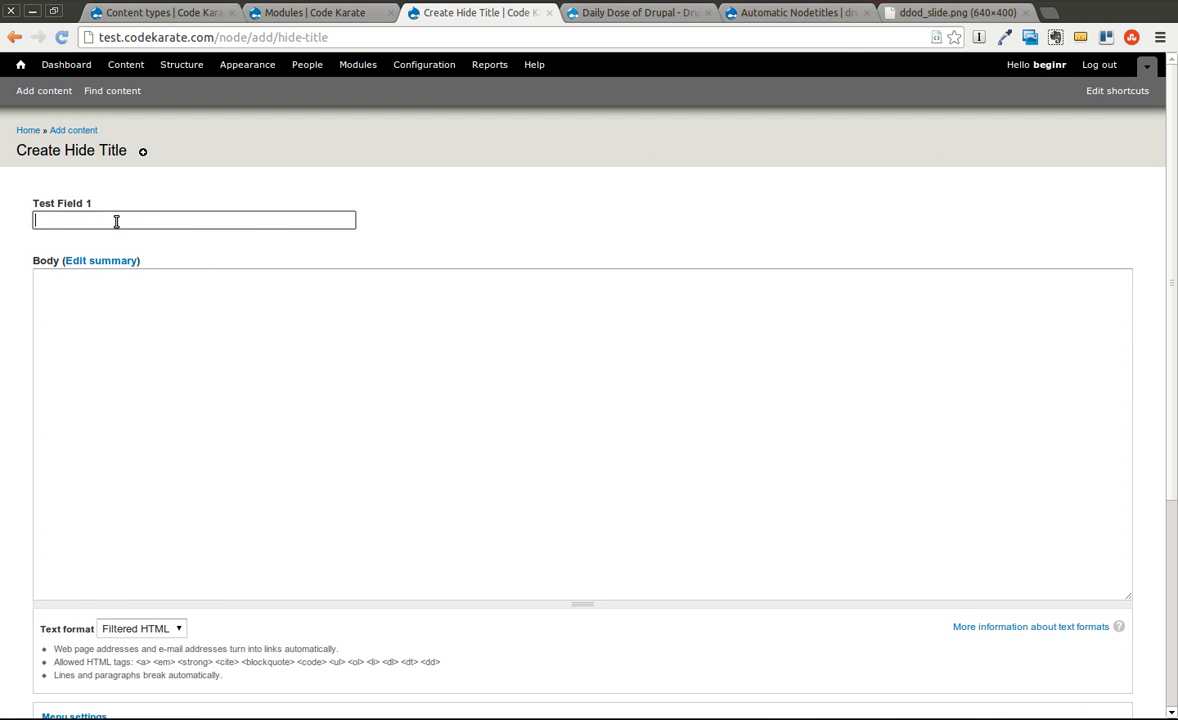
click(898, 3)
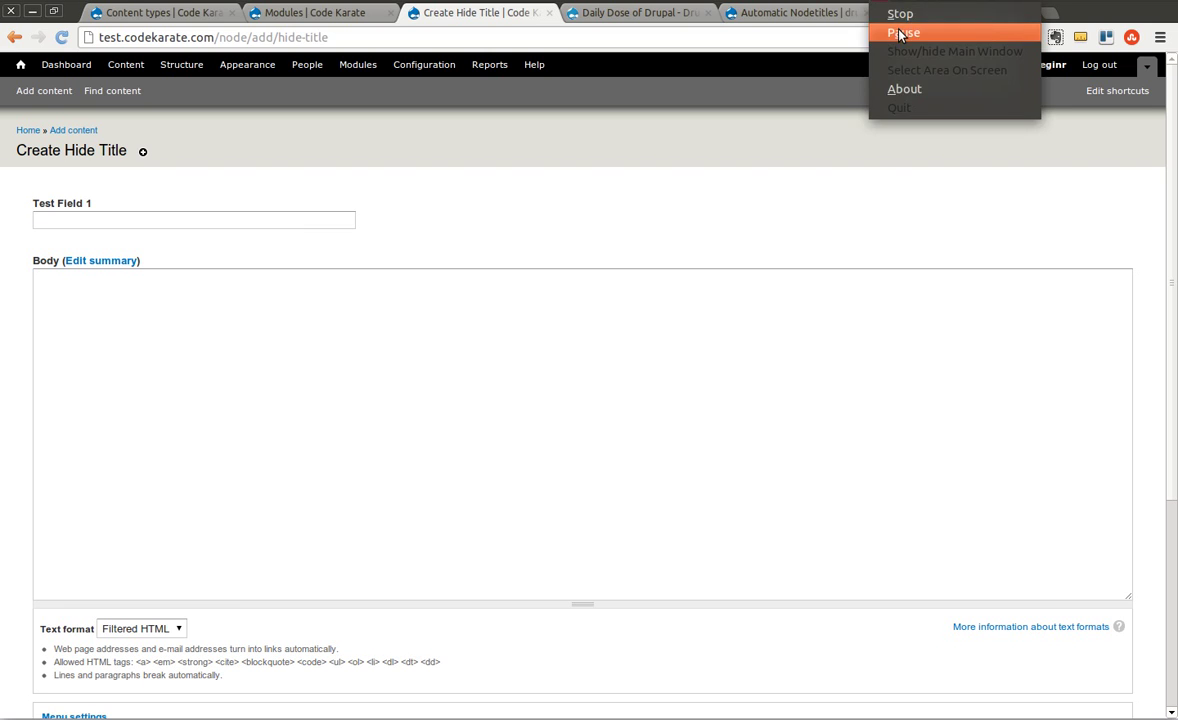
click(900, 32)
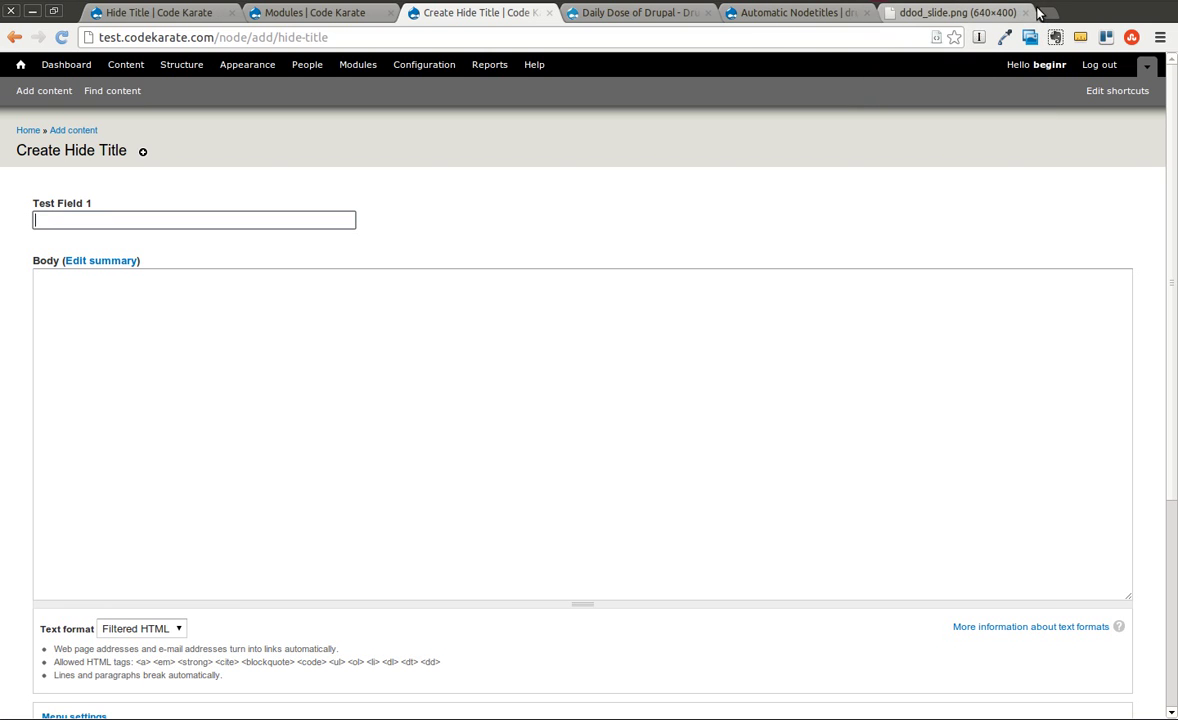
Step: Switch to the terminal and download the Token module with drush dl token
key(ctrl+alt+Right)
text(drush dl token)
key(Return)
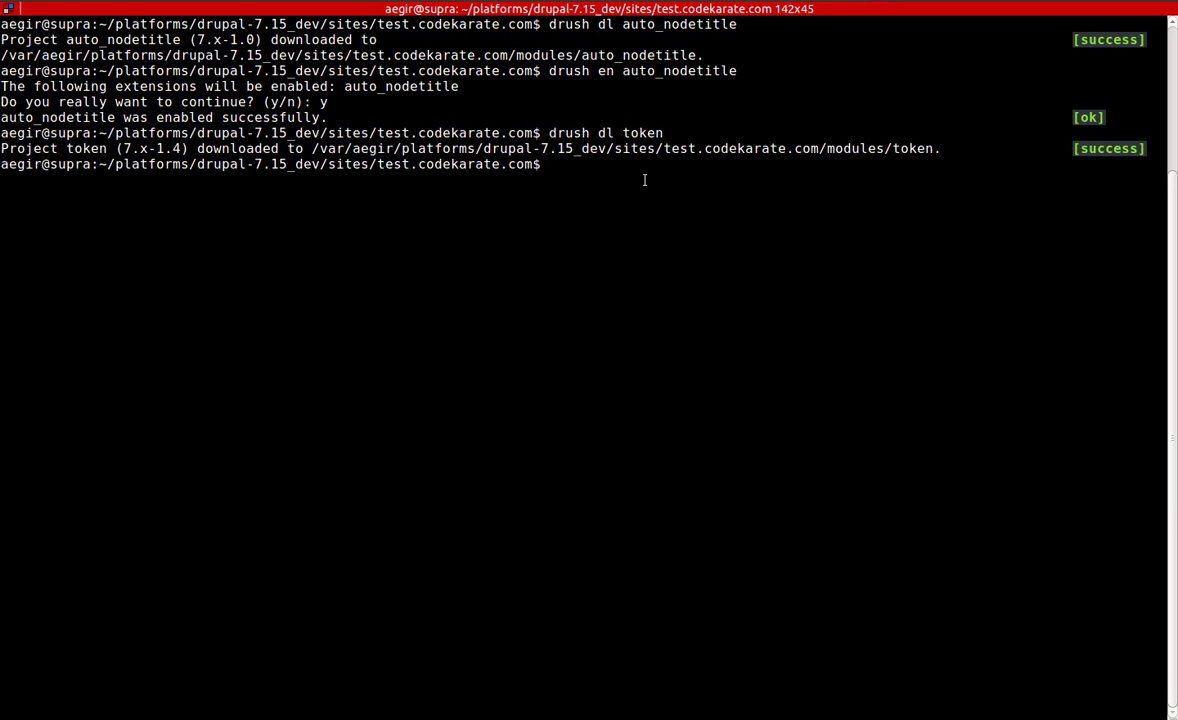
Step: Enable the Token module with drush en token and confirm with y
text(drush en token)
key(Return)
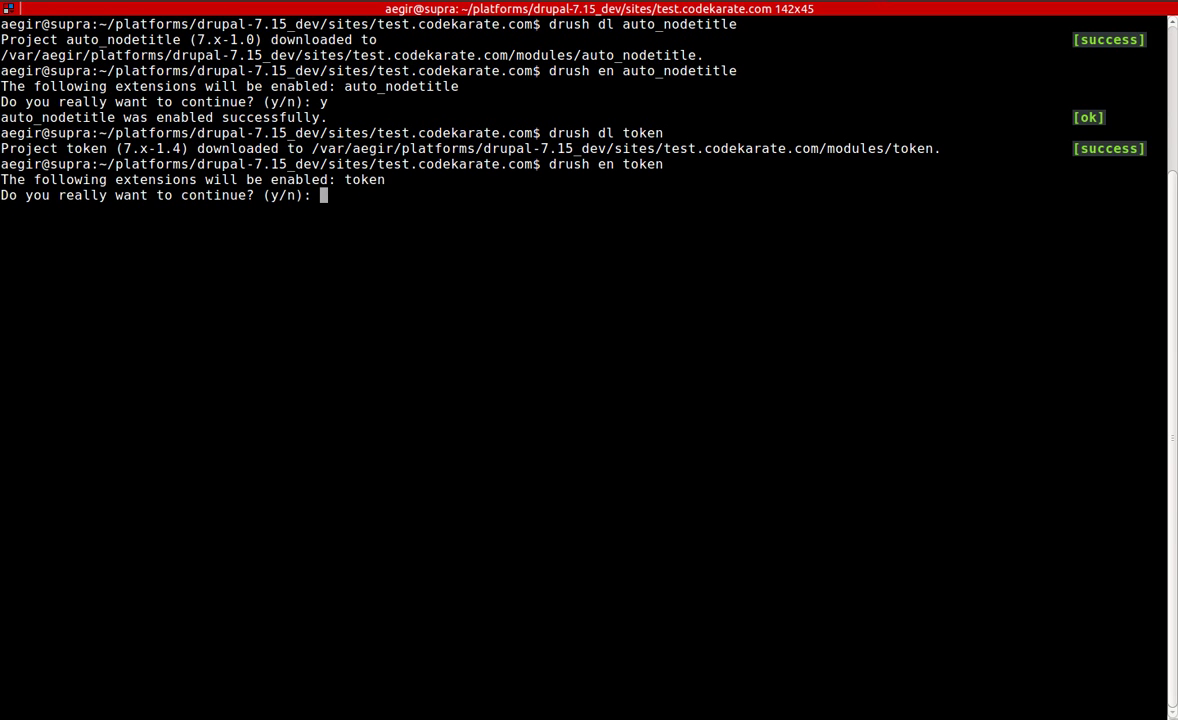
text(y)
key(Return)
Step: Switch back to the browser, reload the site's module list and find the Token module by searching for "token"
key(alt+Tab)
click(374, 67)
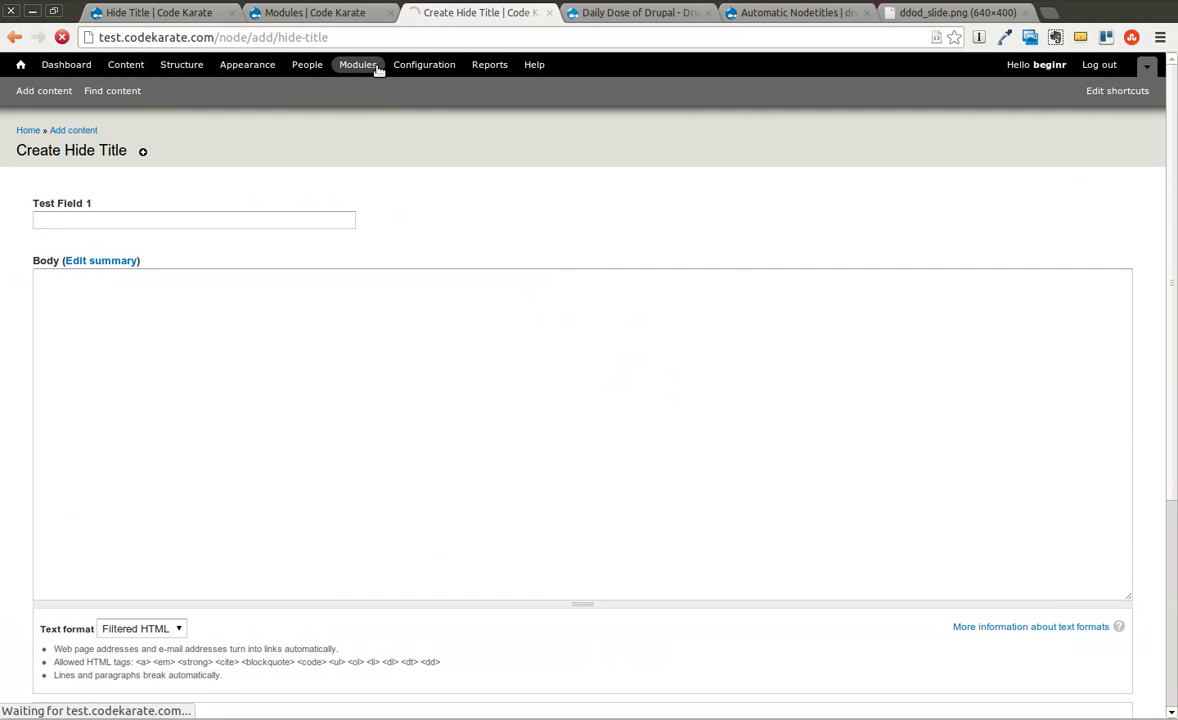
click(350, 13)
click(390, 12)
scroll(336, 153, down, 20)
key(ctrl+f)
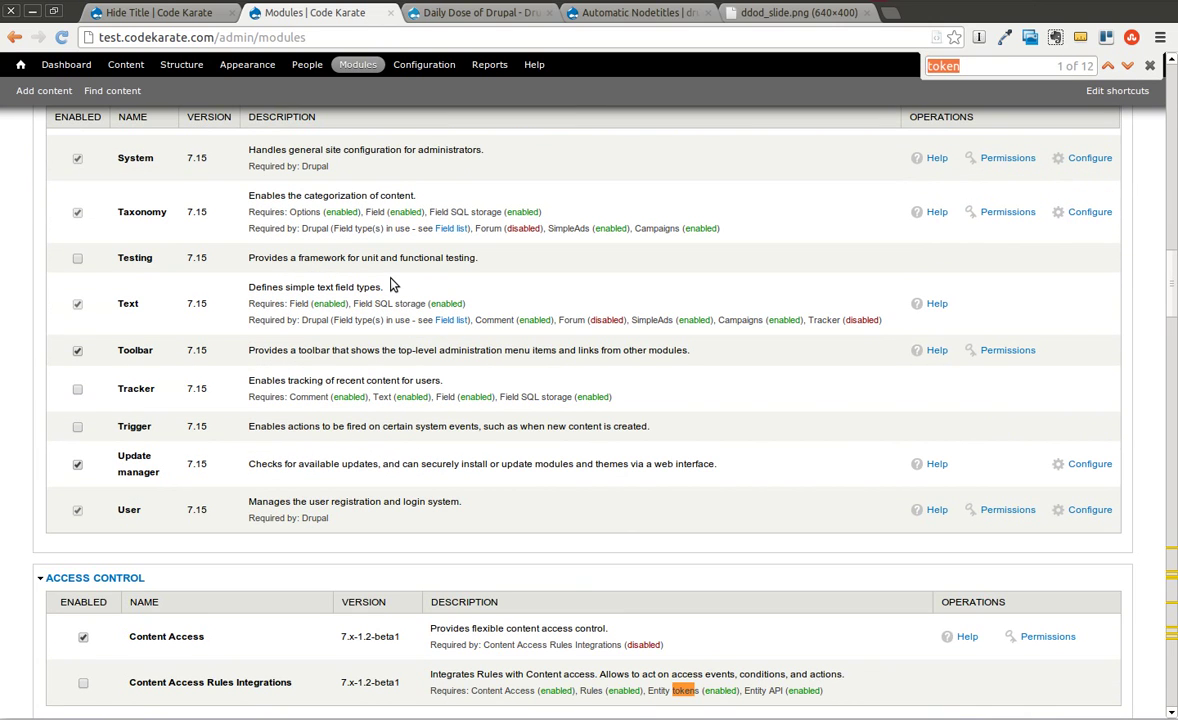
text(token)
key(Return)
key(Return)
key(Return)
key(Return)
key(Return)
key(Return)
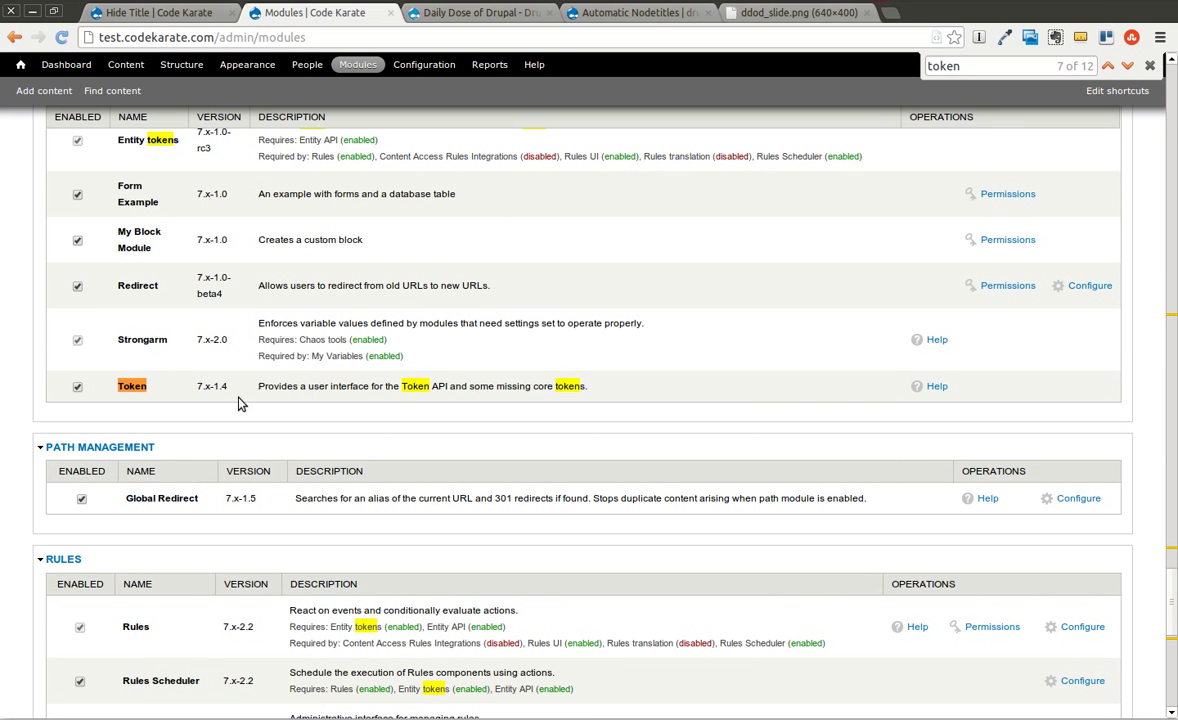
Step: Edit the Hide Title content type and replace its title pattern with the long current-date token and a hyphen: "[current-date:long] -"
click(155, 12)
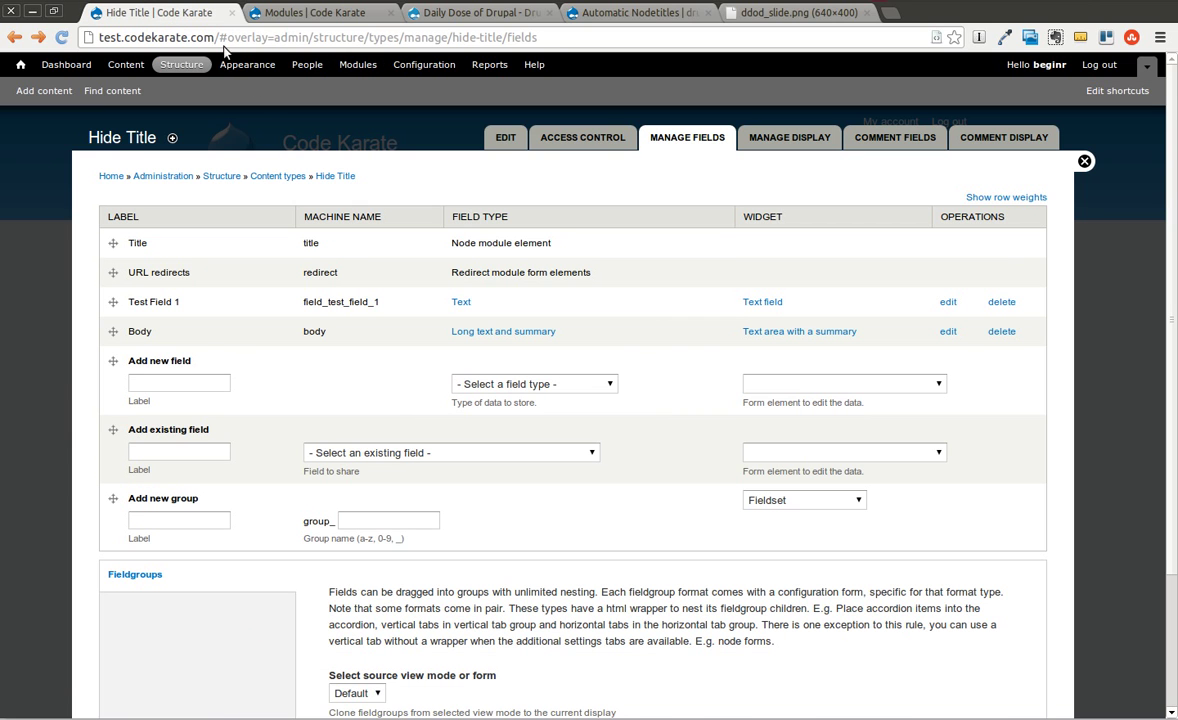
click(509, 139)
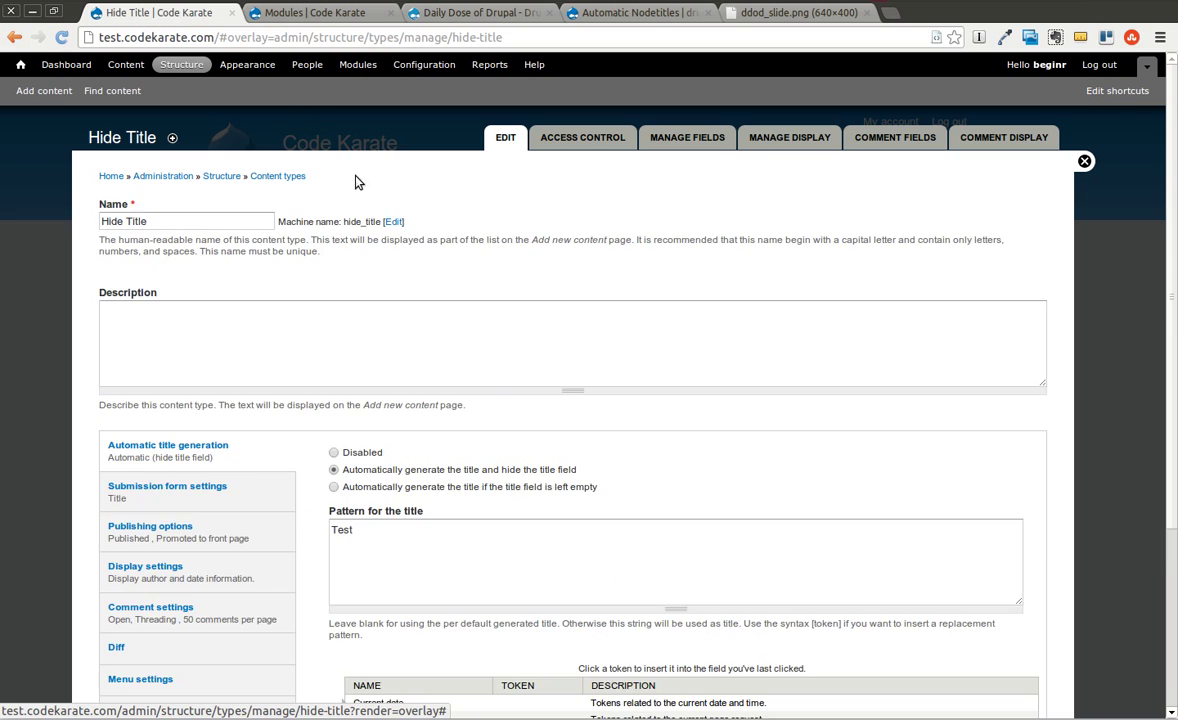
scroll(484, 334, down, 3)
scroll(435, 320, down, 1)
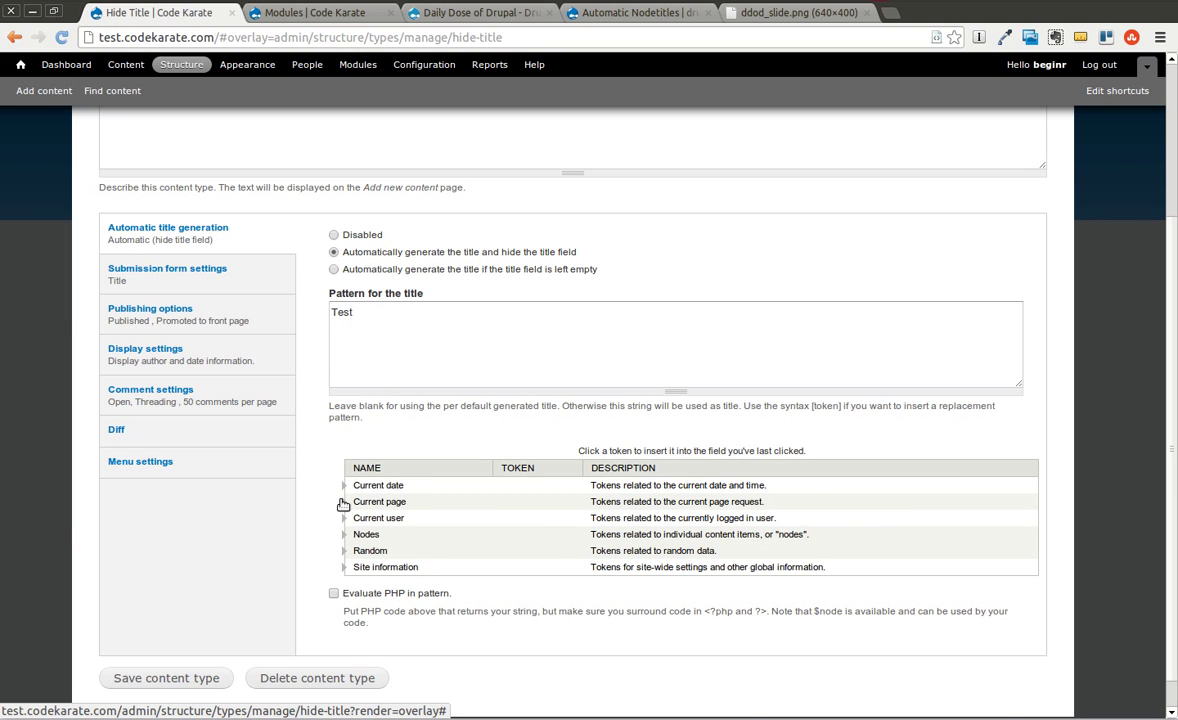
click(344, 489)
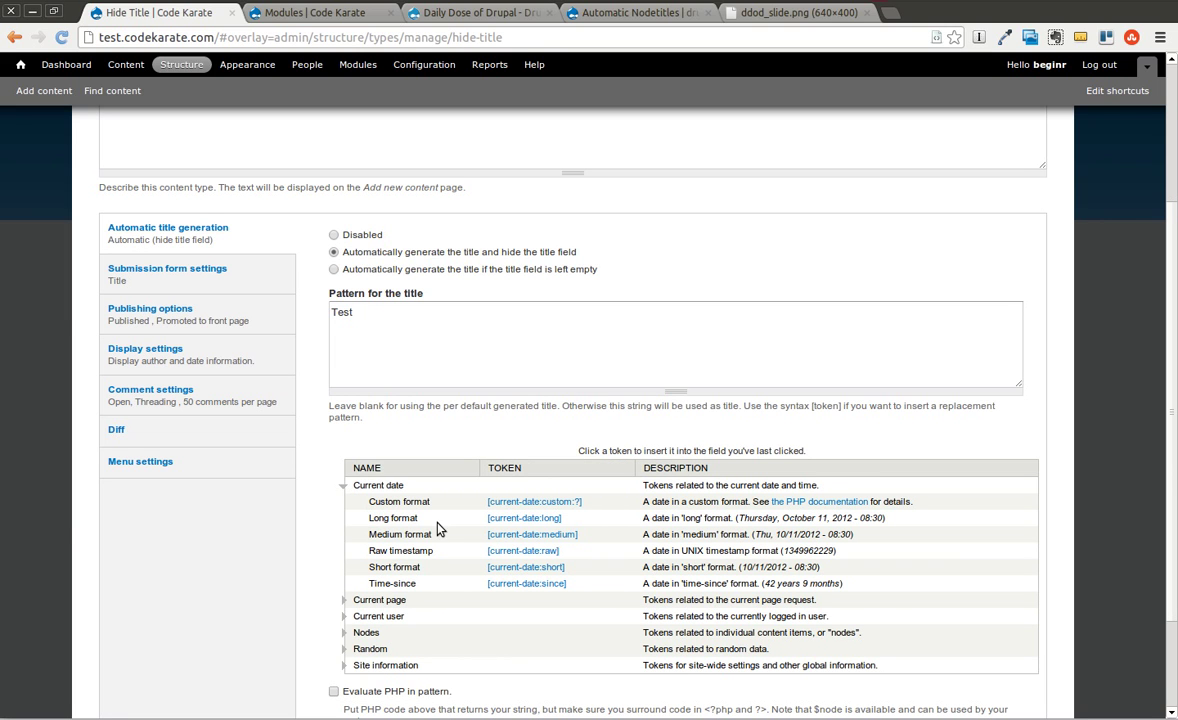
click(495, 517)
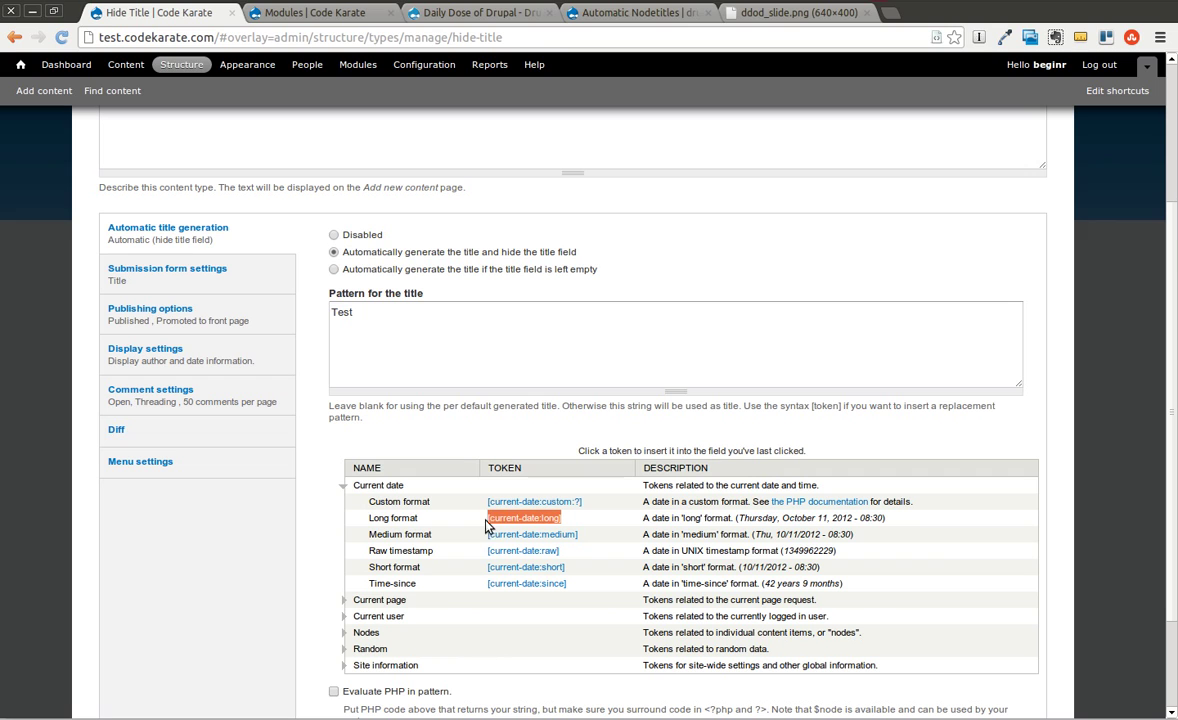
drag(372, 312, 165, 302)
key(ctrl+v)
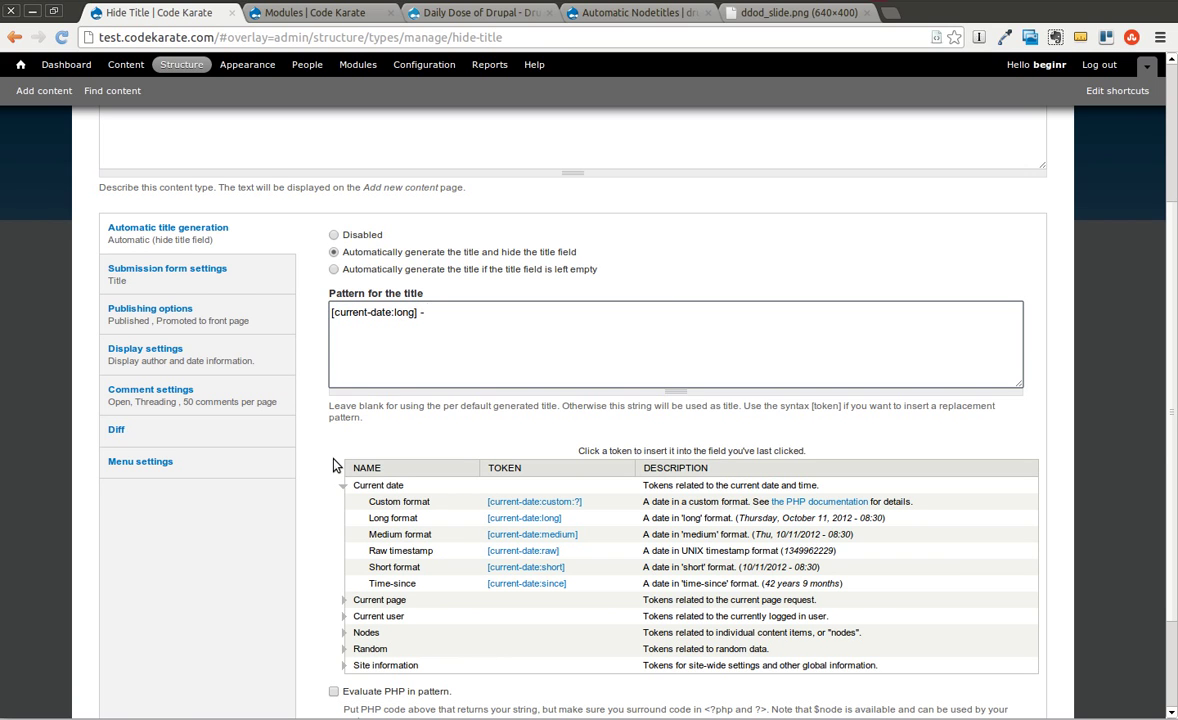
Step: Expand the Nodes tokens and check Test Field 1's machine name on the content type's field management page in a new browser tab
click(343, 632)
scroll(316, 536, down, 3)
scroll(315, 536, down, 7)
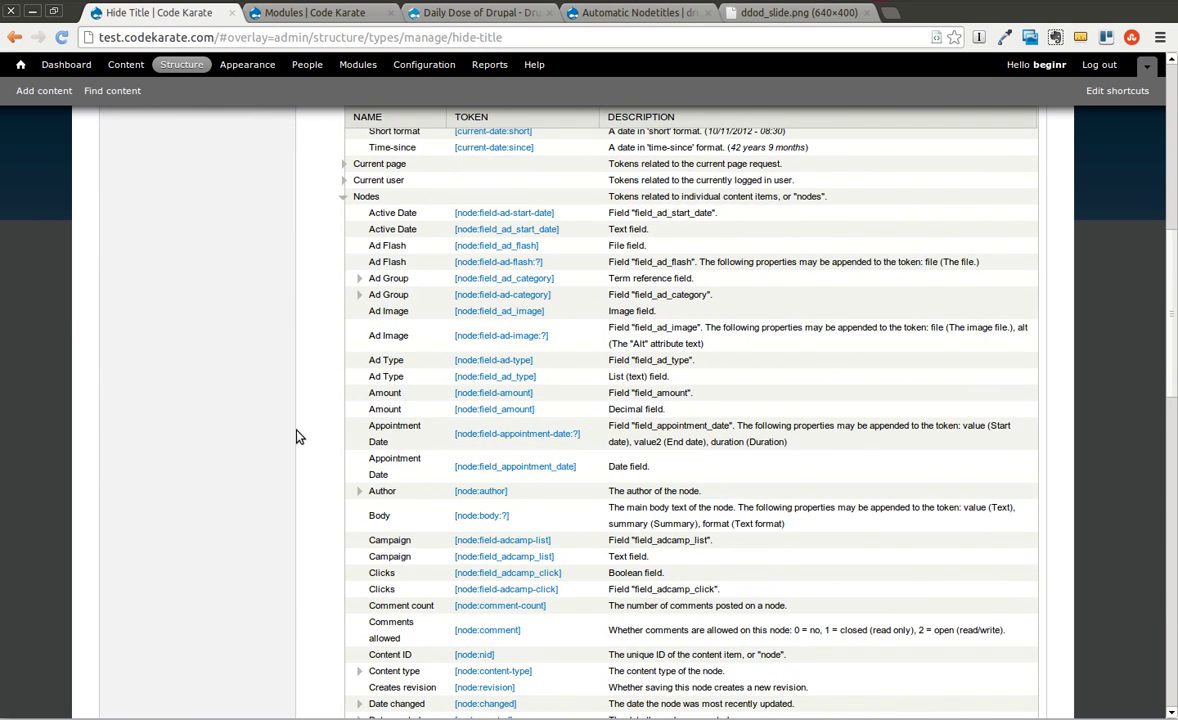
scroll(296, 436, down, 2)
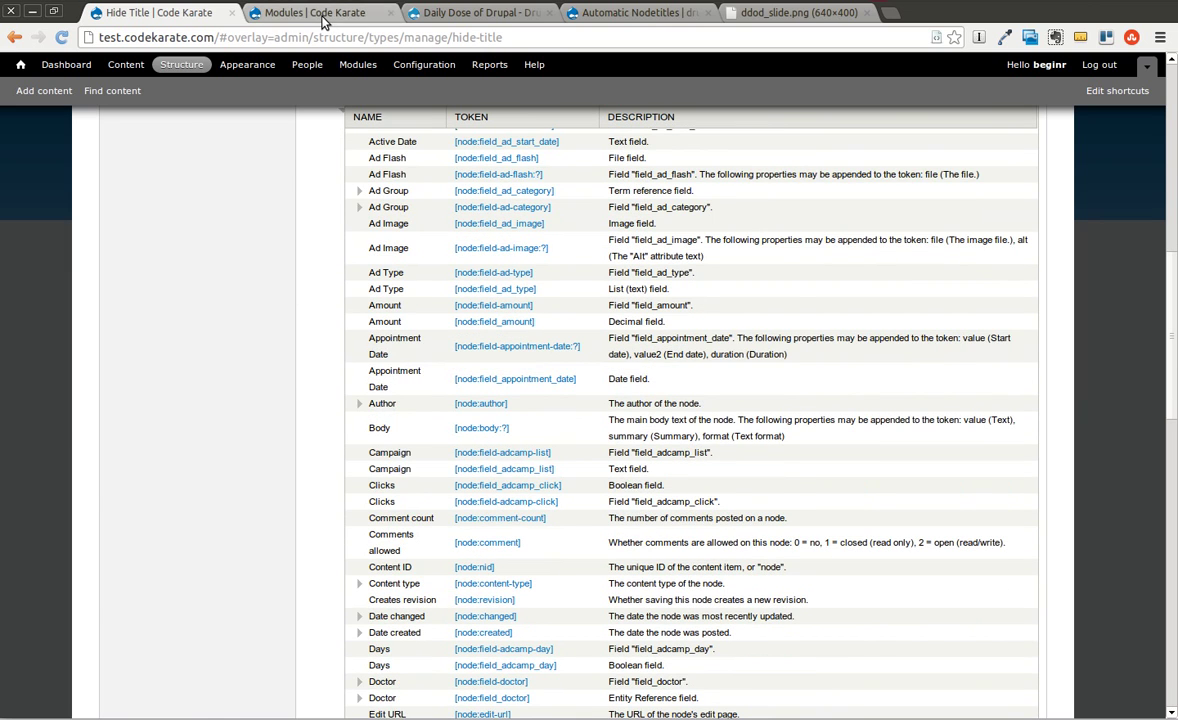
scroll(302, 210, up, 18)
right_click(690, 140)
click(702, 152)
click(307, 15)
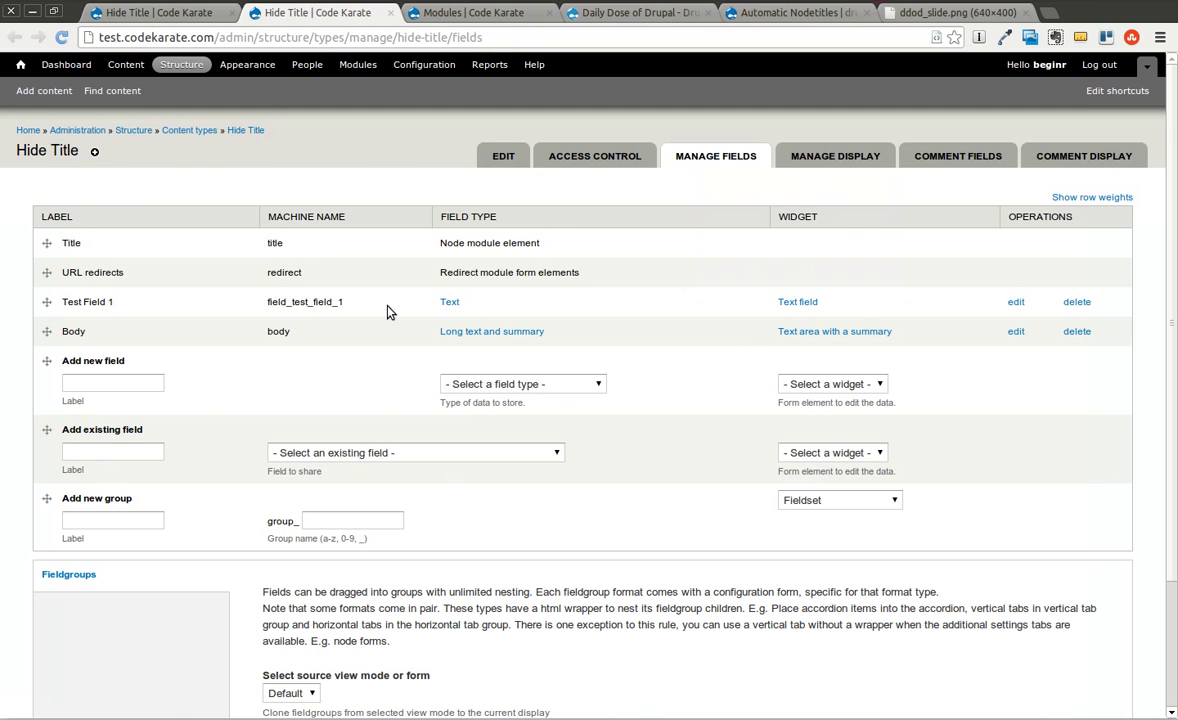
Step: Append the token [node:field_test_field_1] after the hyphen in the Hide Title title pattern and save the content type
click(152, 14)
scroll(436, 376, down, 10)
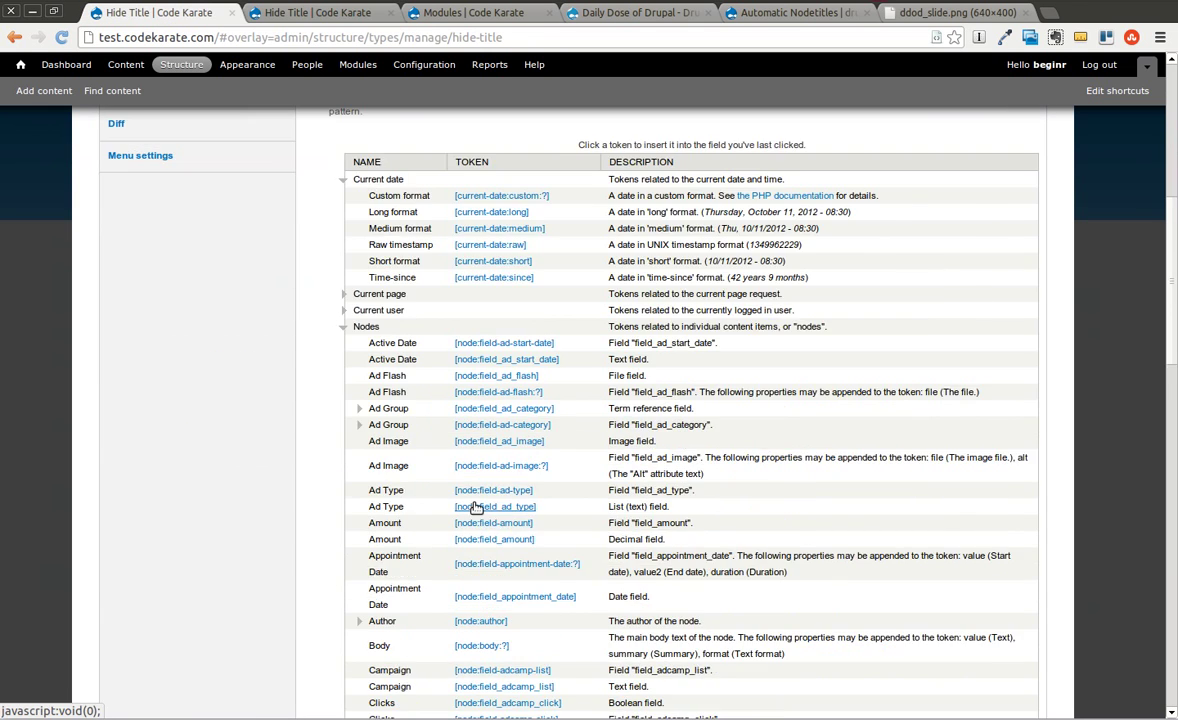
scroll(475, 510, down, 15)
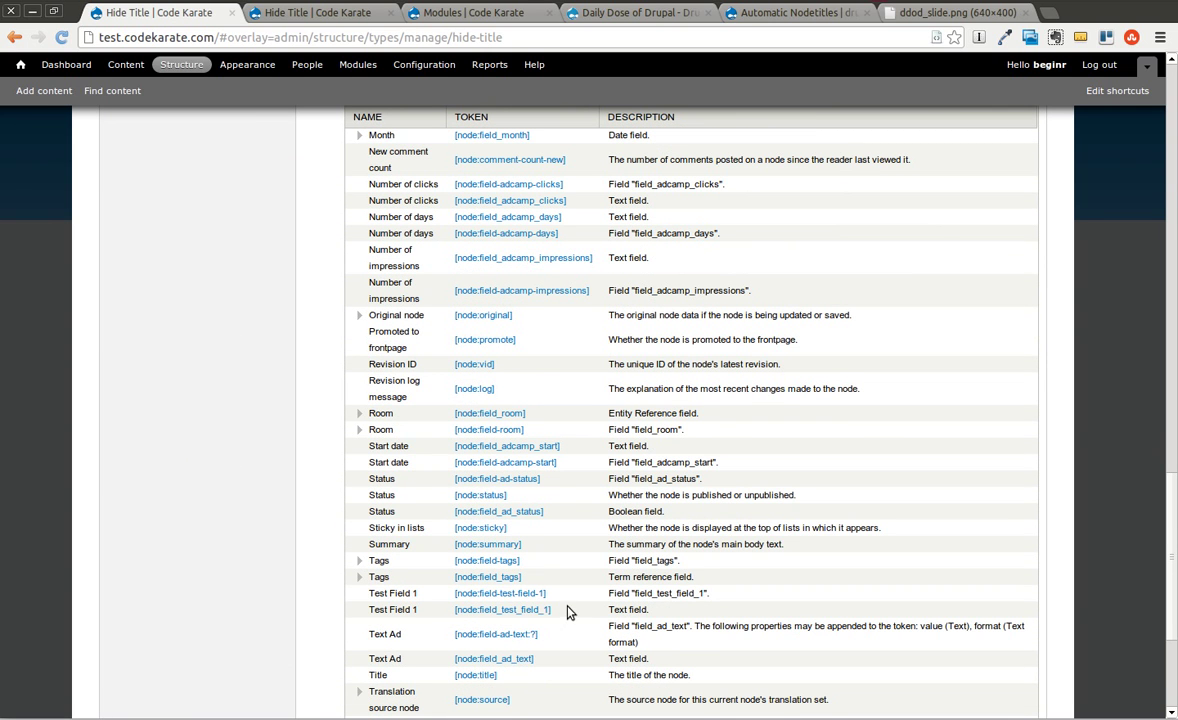
mouse_move(551, 610)
mouse_down()
mouse_move(517, 610)
mouse_move(560, 602)
mouse_move(539, 597)
mouse_move(521, 607)
mouse_move(551, 610)
mouse_up()
key(ctrl+c)
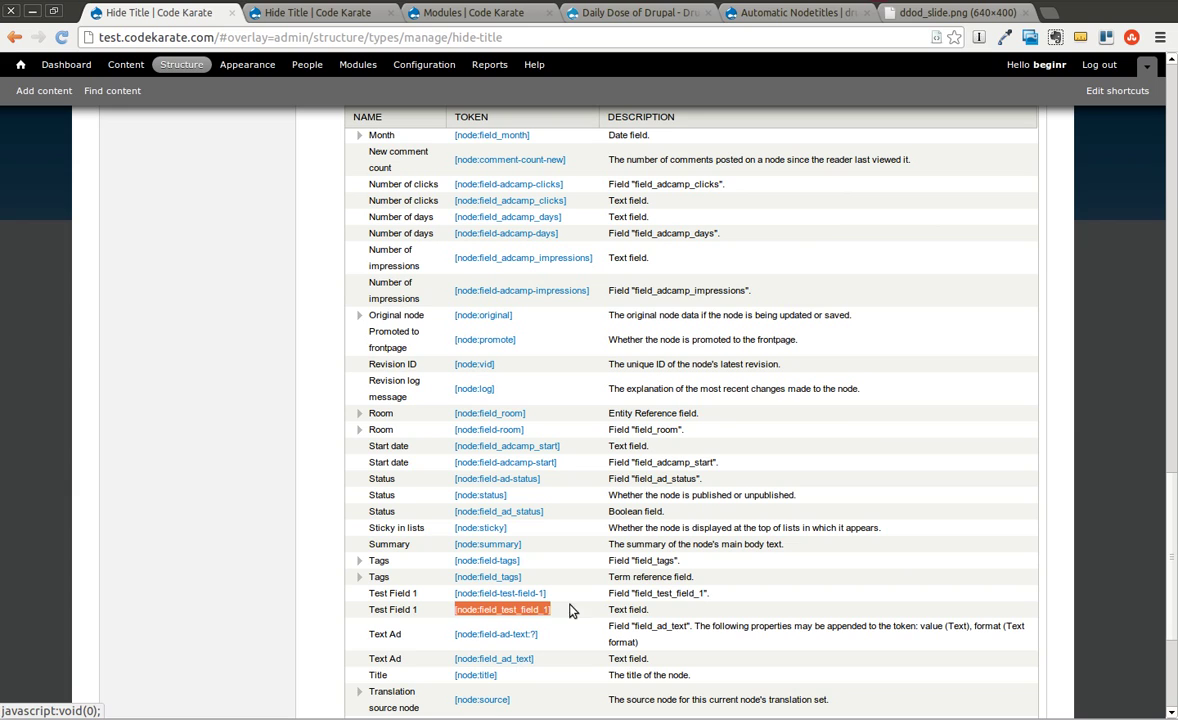
scroll(575, 600, up, 15)
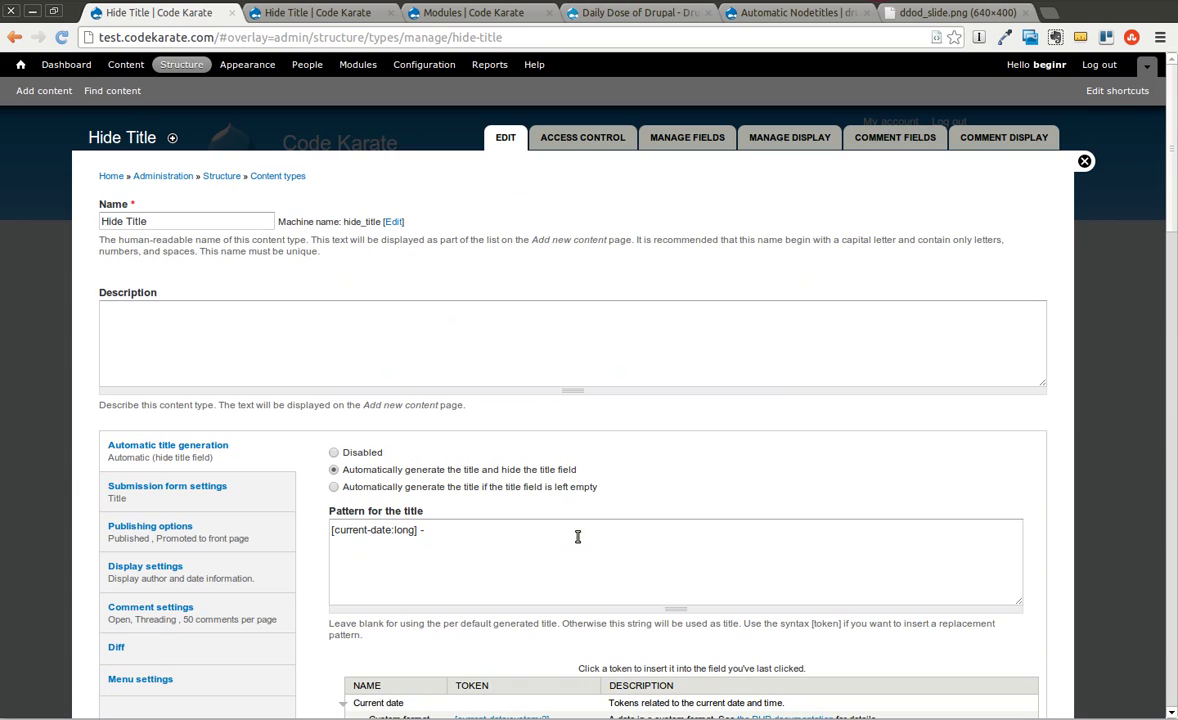
middle_click(502, 550)
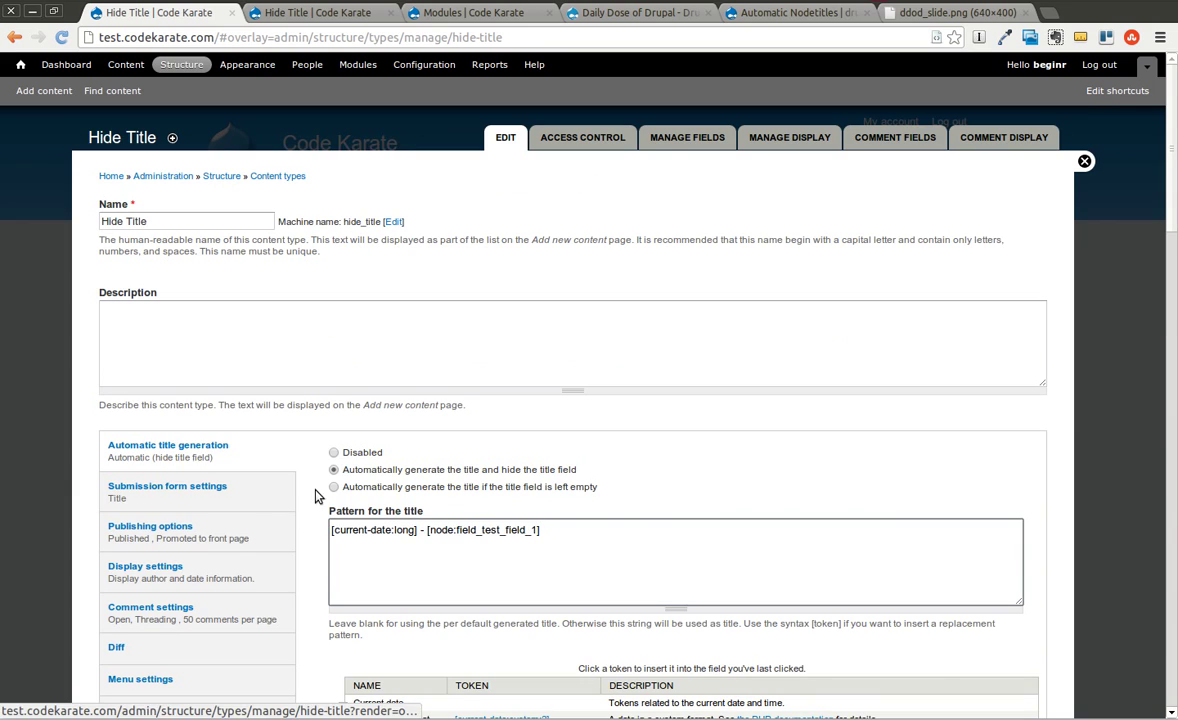
scroll(317, 497, down, 5)
scroll(317, 497, down, 15)
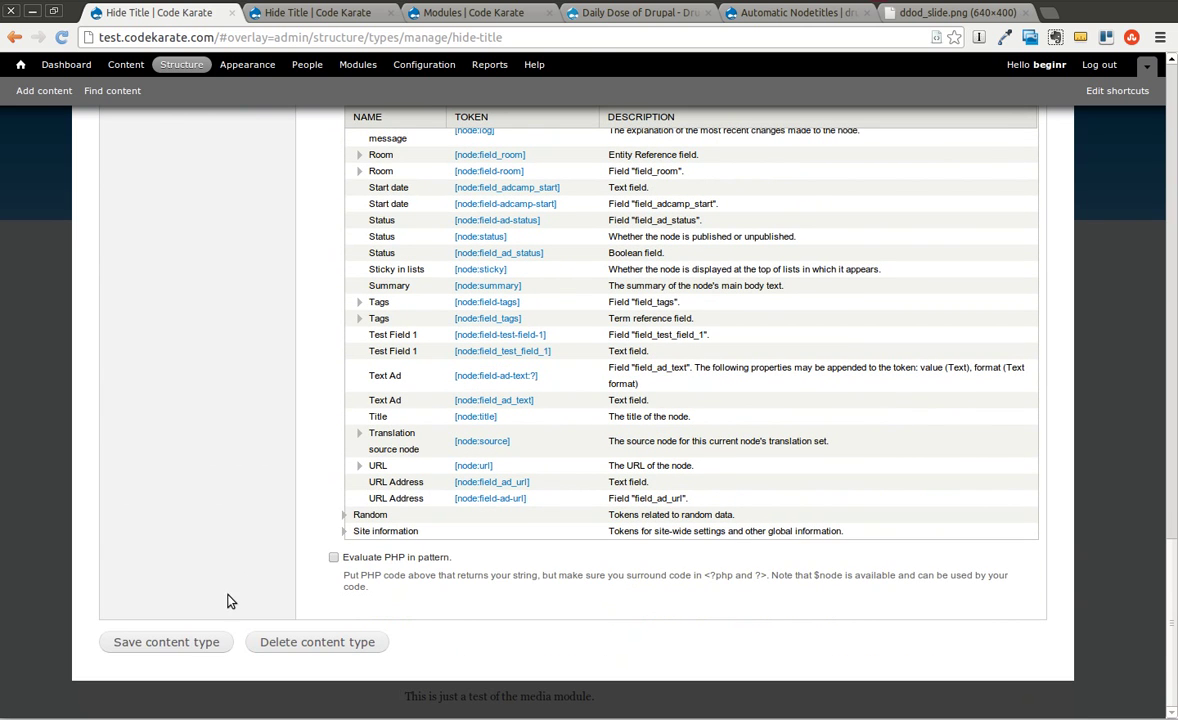
click(195, 645)
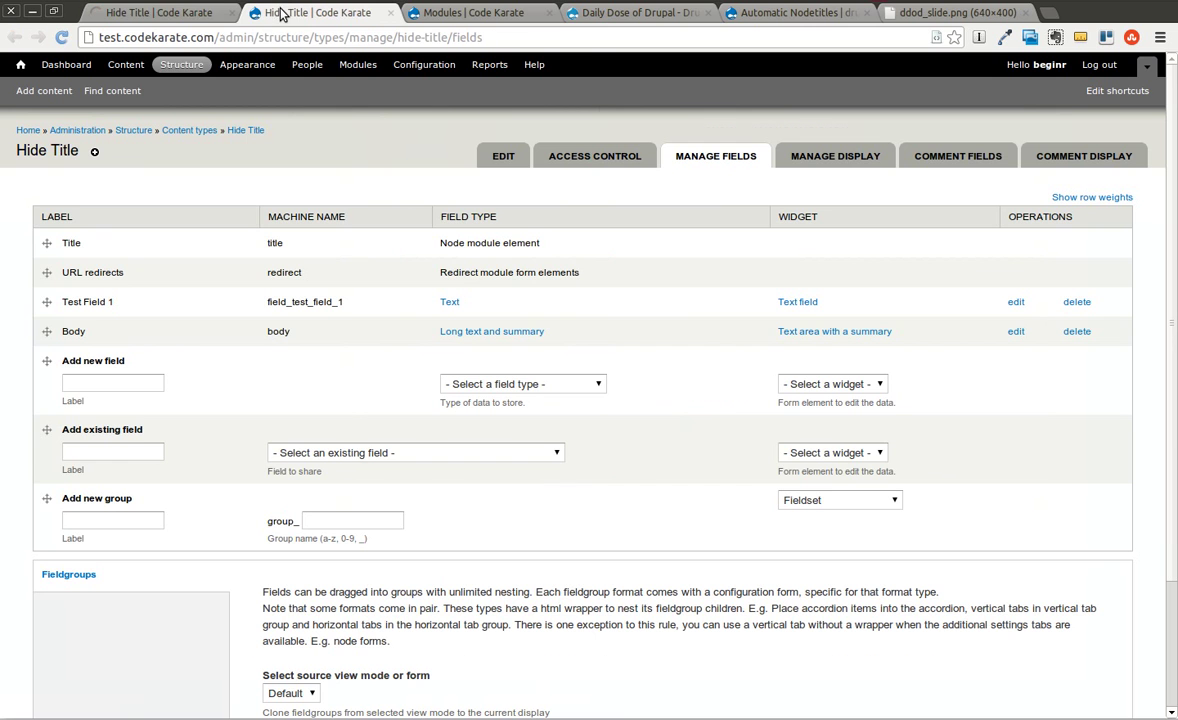
Step: Create and save Hide Title content with Test Field 1 "This is a test" and body "This is just a test"
click(33, 91)
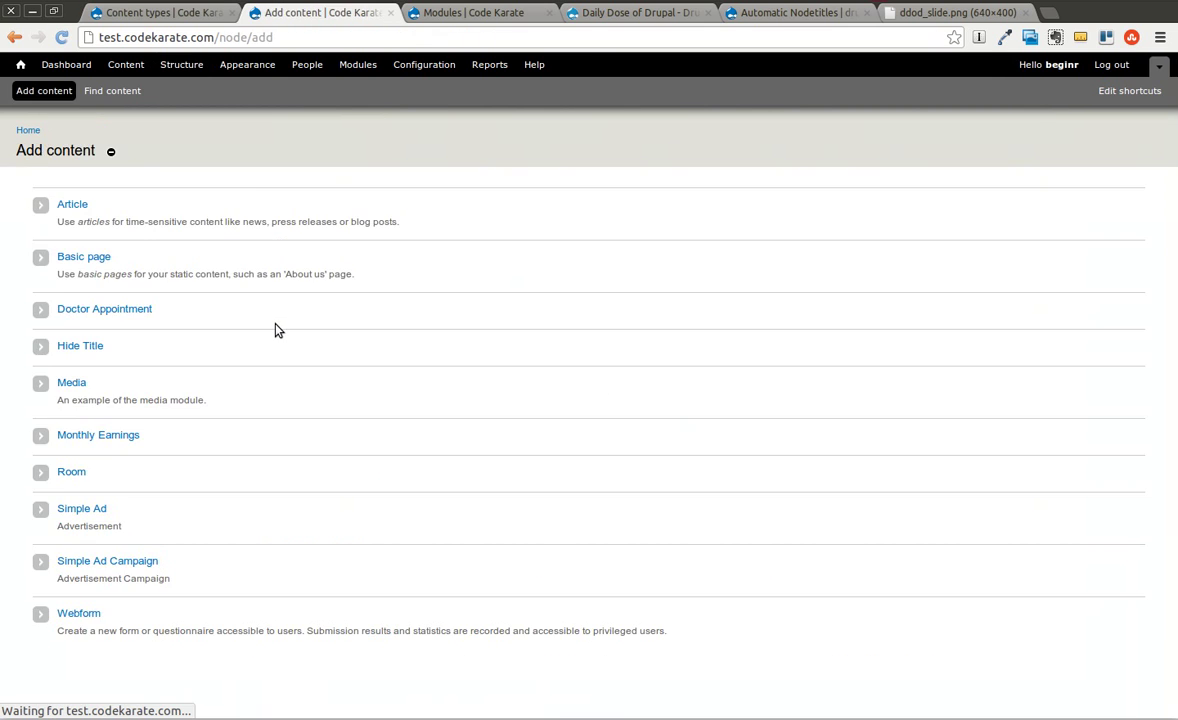
click(85, 344)
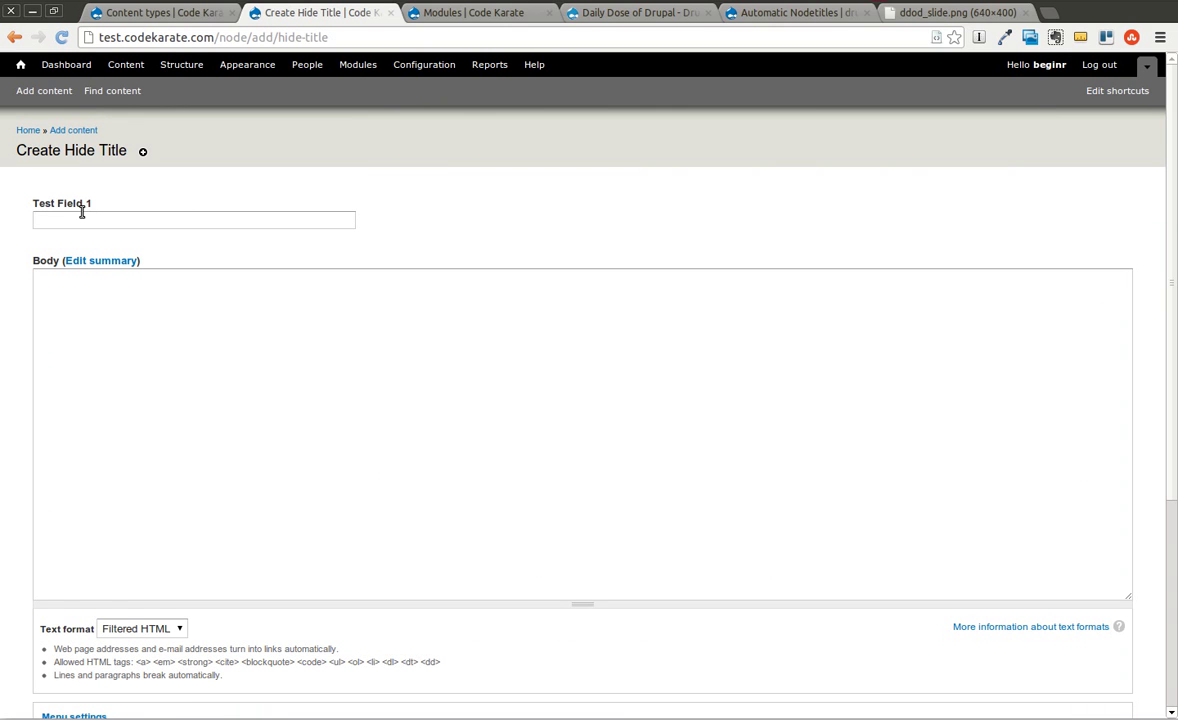
click(77, 220)
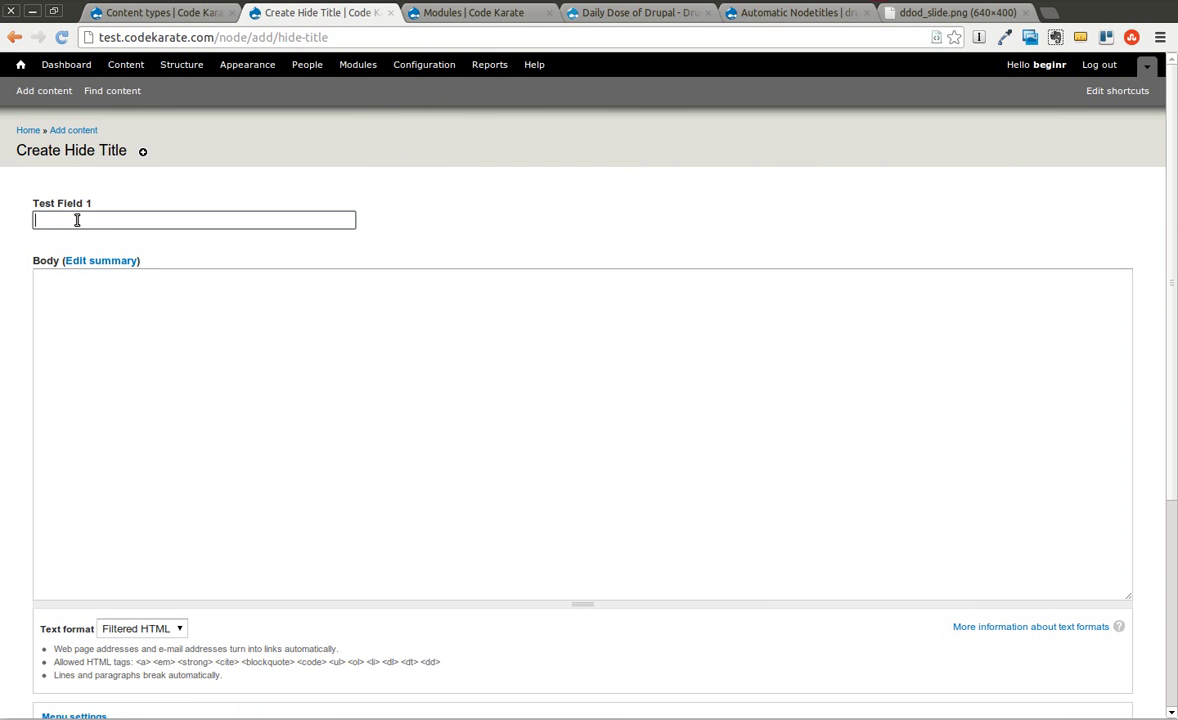
text(This is a test)
click(87, 300)
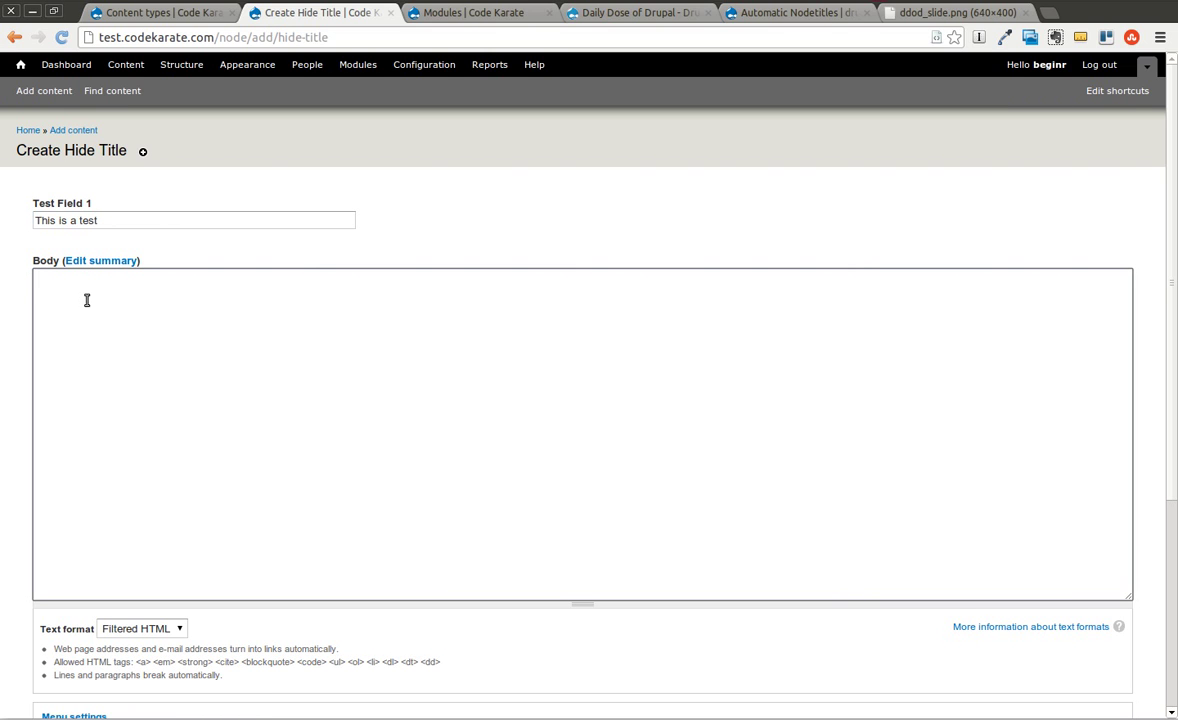
text(This is just a test)
scroll(87, 300, down, 5)
click(61, 653)
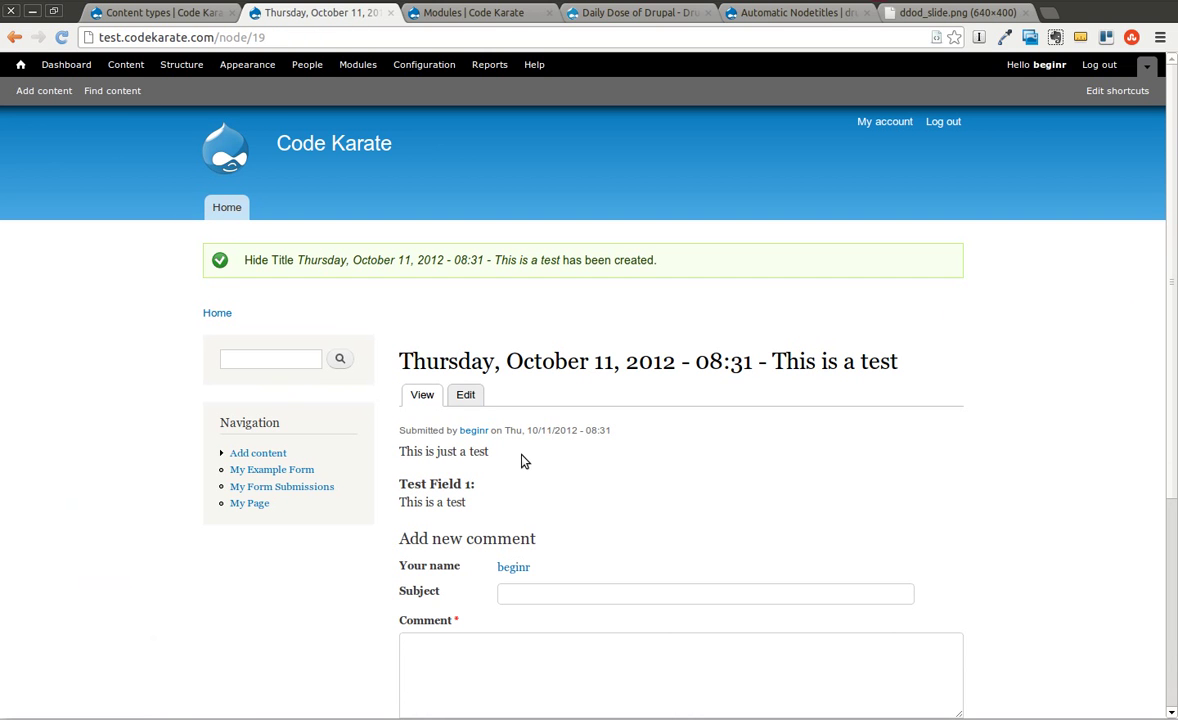
Step: Compare the new node's generated title with its body text and Test Field 1 value
drag(412, 362, 899, 363)
drag(502, 473, 400, 458)
drag(477, 506, 399, 502)
click(494, 492)
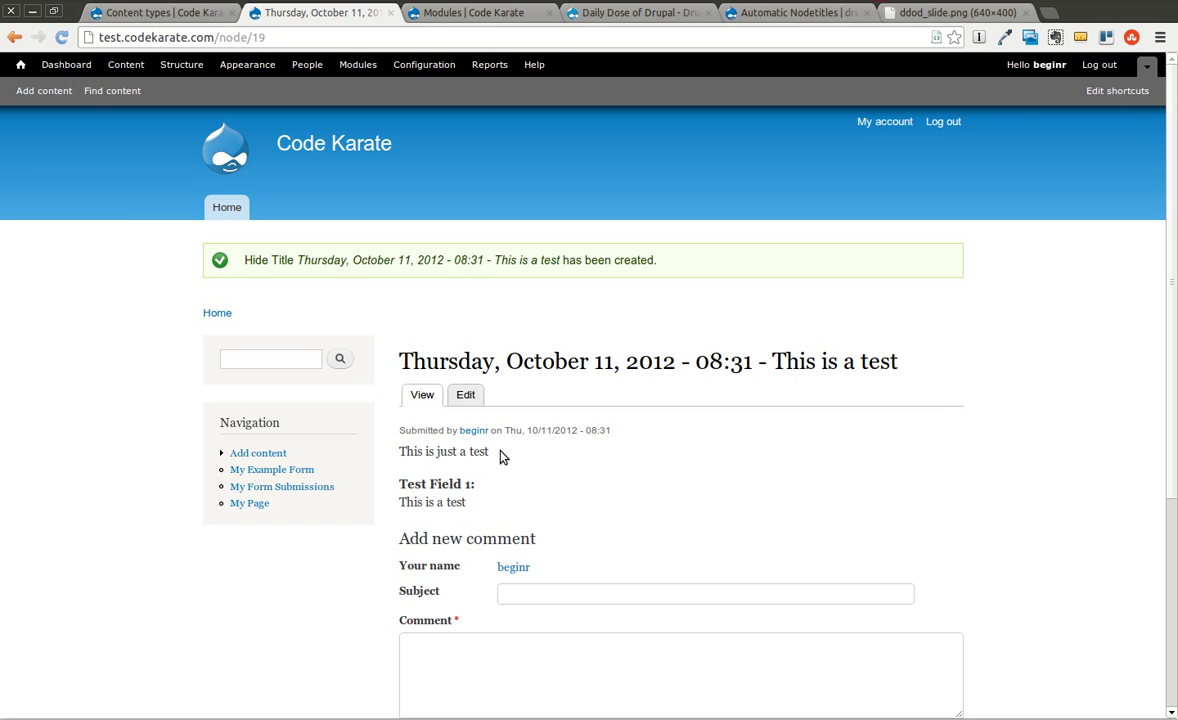